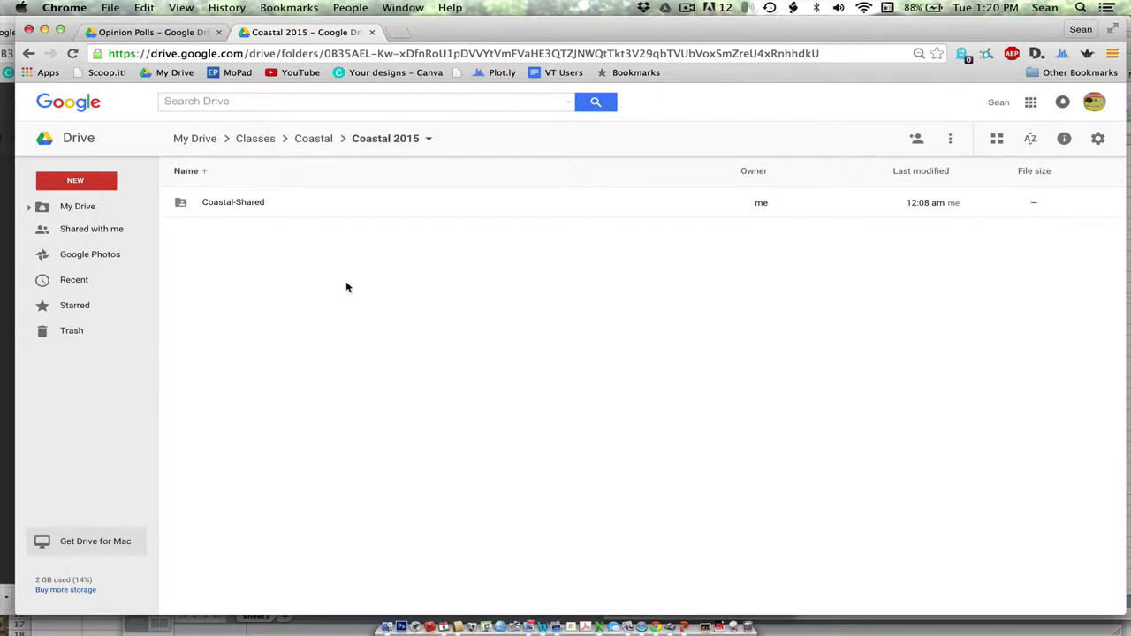
- Open the Coastal-Shared folder, then its Opinion Polls subfolder
double_click(246, 204)
double_click(246, 204)
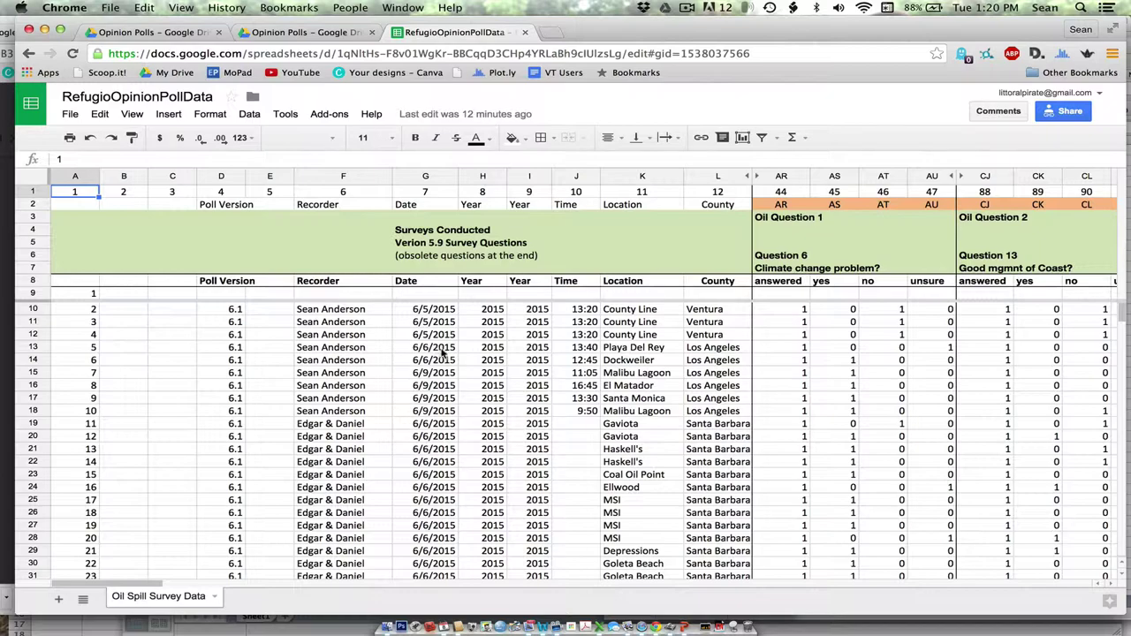
- Scroll across and down the Oil Spill Survey Data sheet to review the rows past row 235
scroll(485, 375, right, 5)
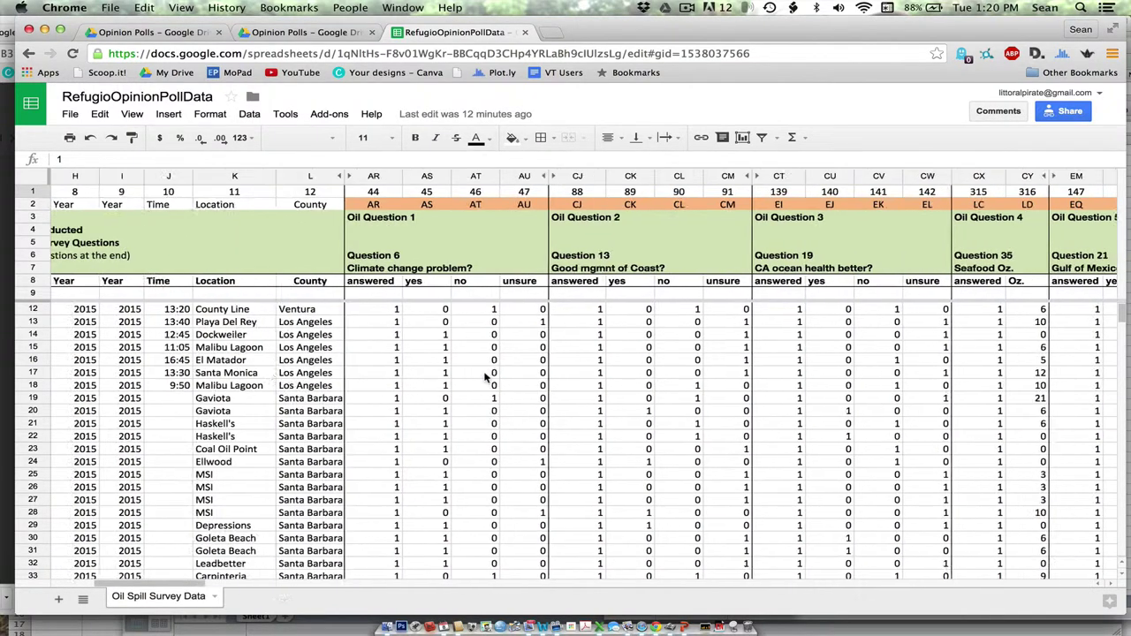
scroll(485, 376, left, 5)
scroll(485, 376, down, 15)
scroll(485, 376, down, 20)
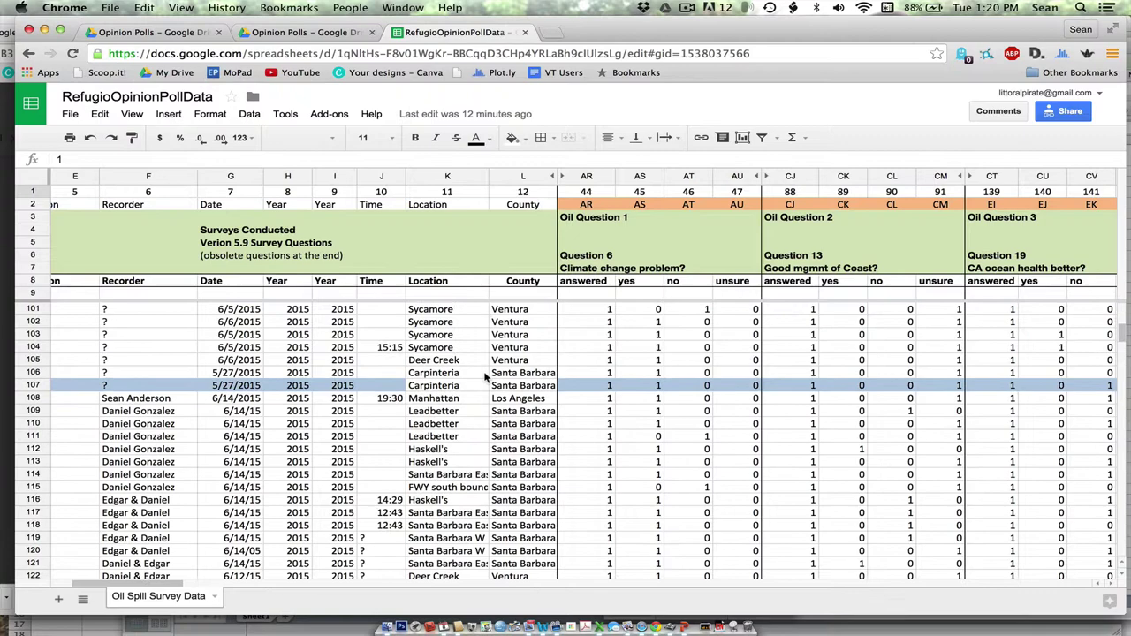
scroll(485, 376, right, 3)
scroll(484, 377, left, 3)
scroll(485, 377, left, 3)
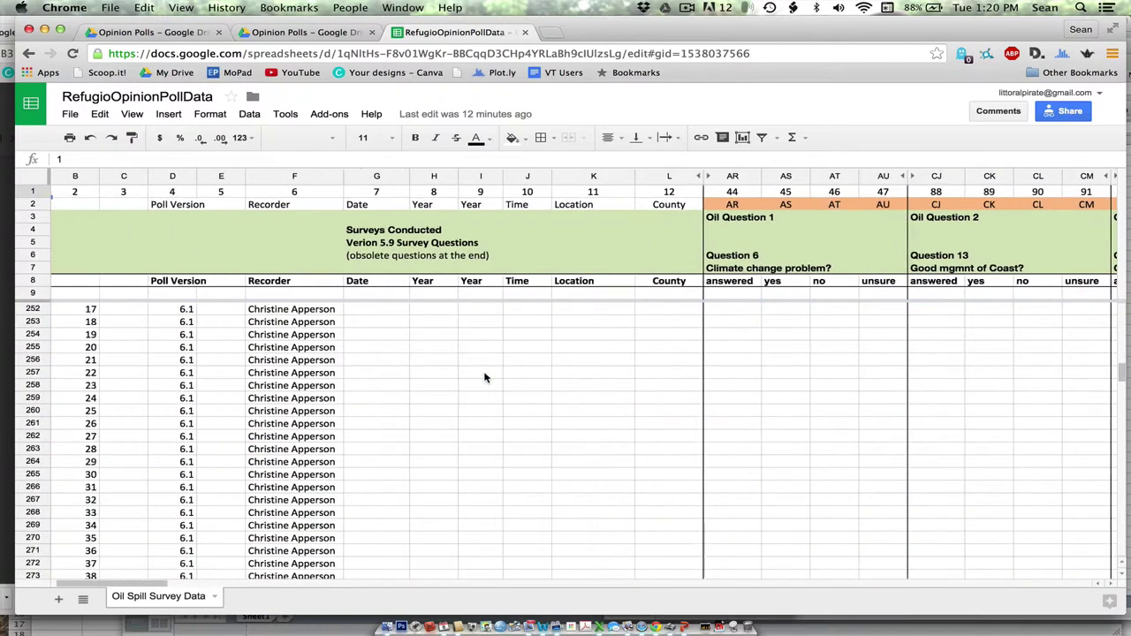
scroll(485, 377, up, 4)
scroll(485, 377, up, 1)
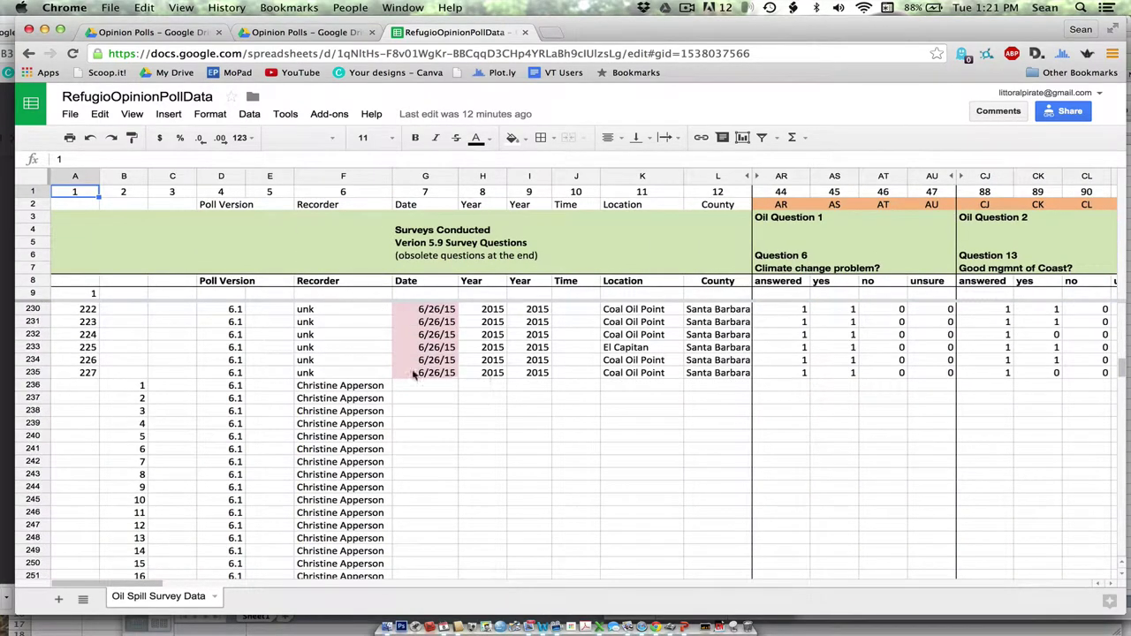
scroll(458, 370, down, 2)
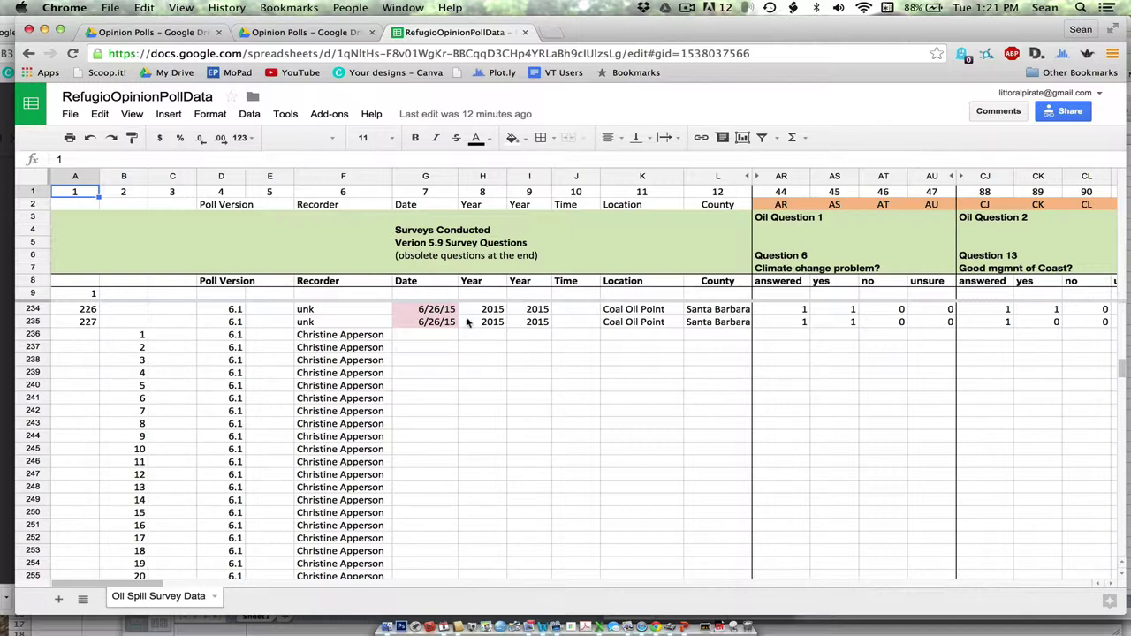
scroll(467, 323, down, 2)
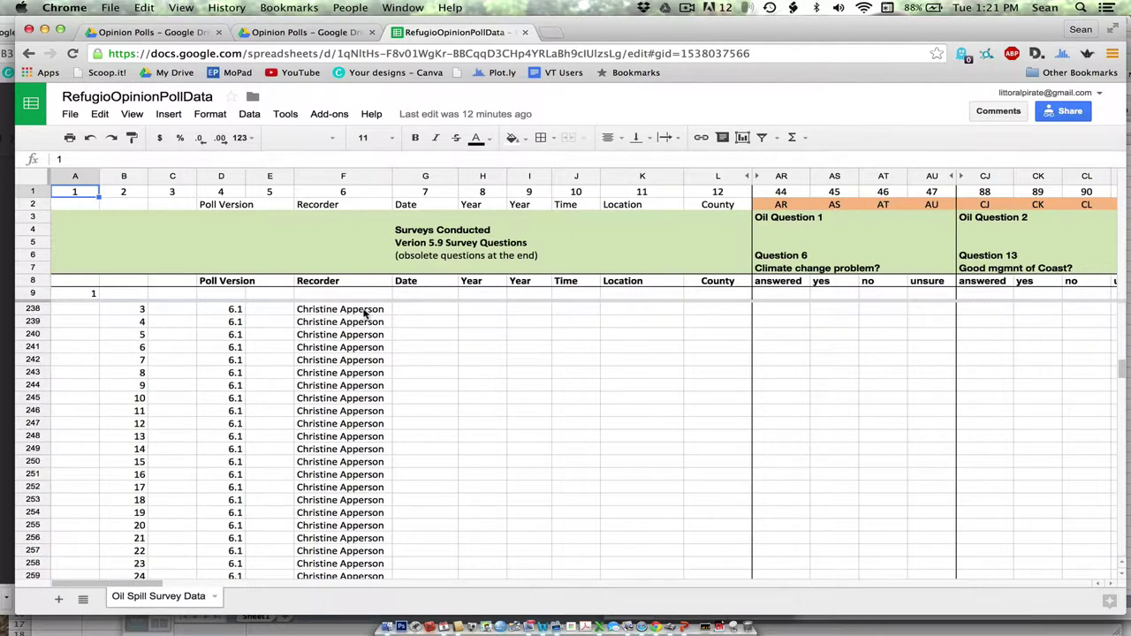
scroll(364, 313, up, 2)
scroll(363, 313, down, 10)
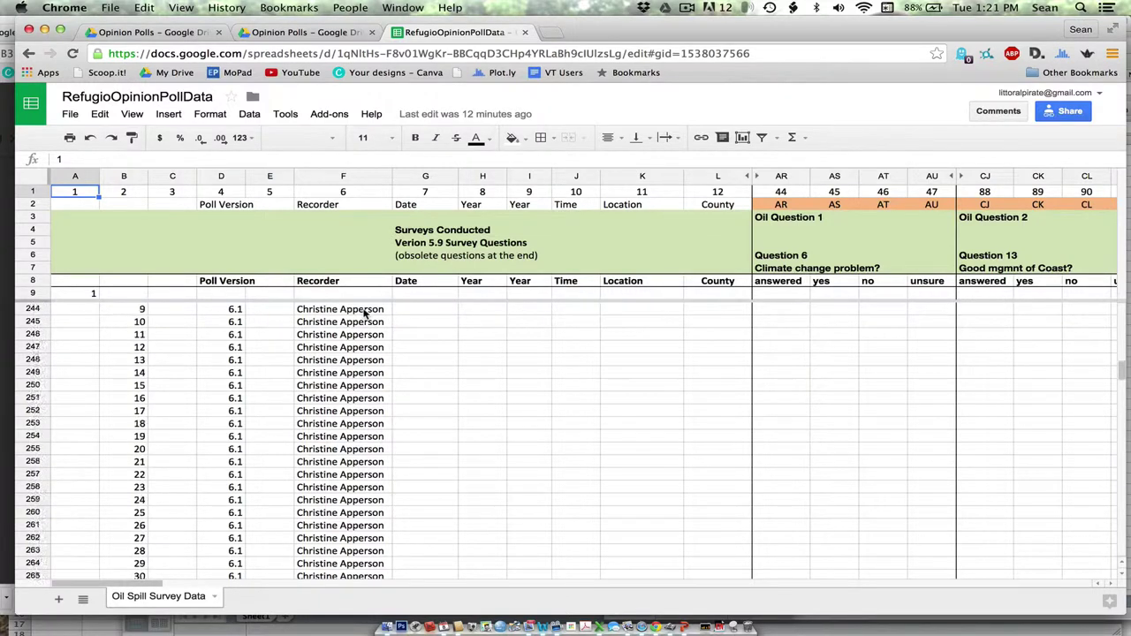
scroll(363, 313, down, 20)
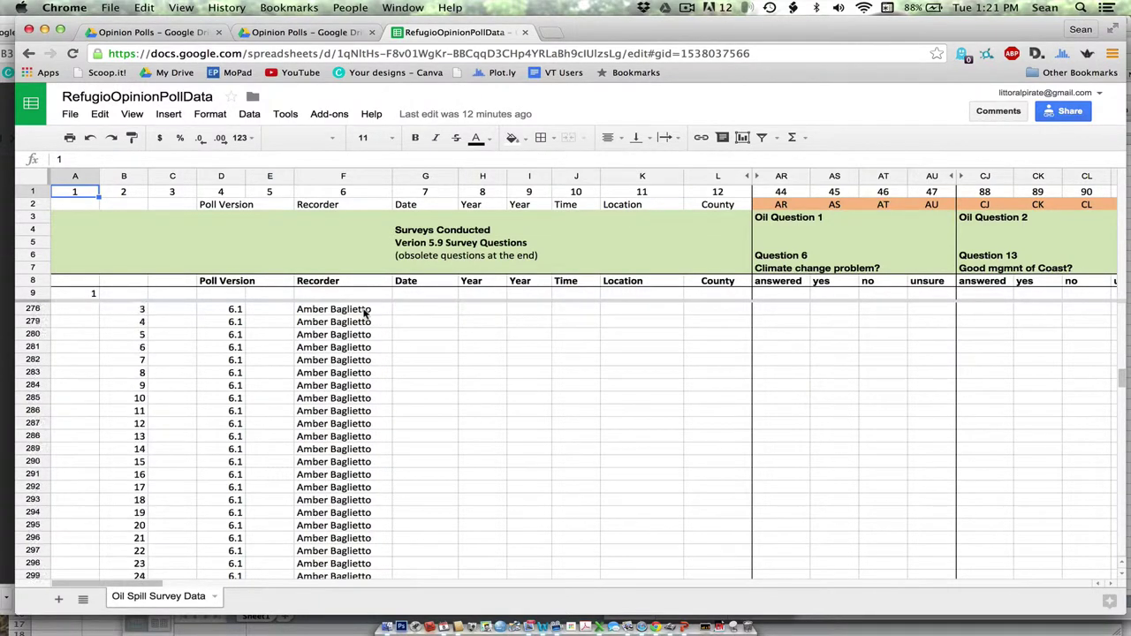
scroll(363, 313, down, 5)
scroll(363, 313, down, 6)
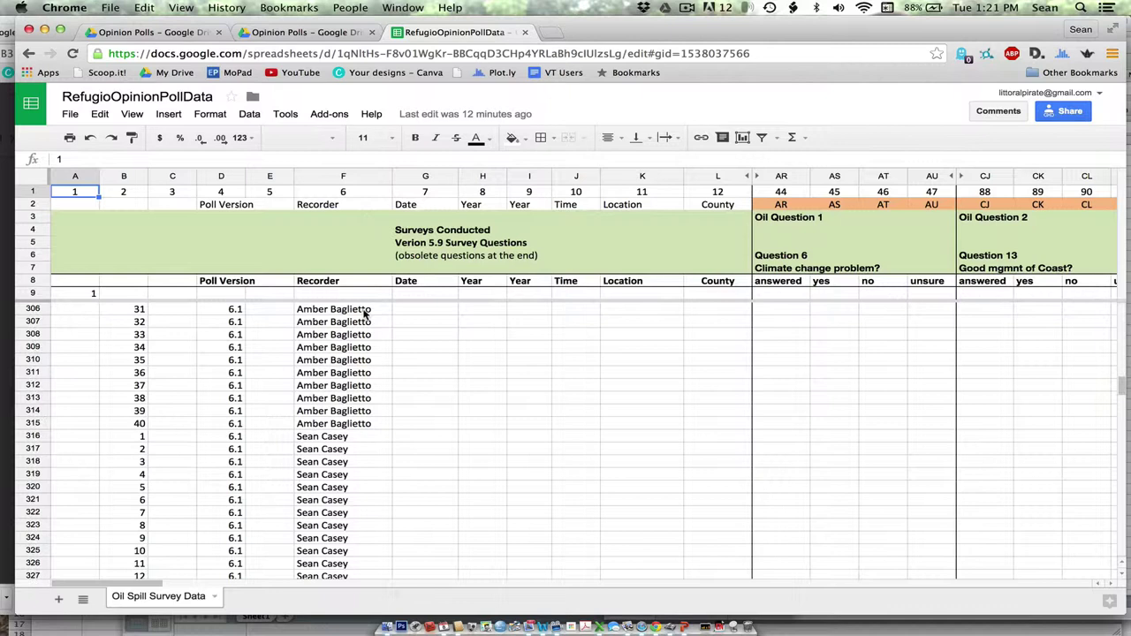
scroll(360, 329, up, 2)
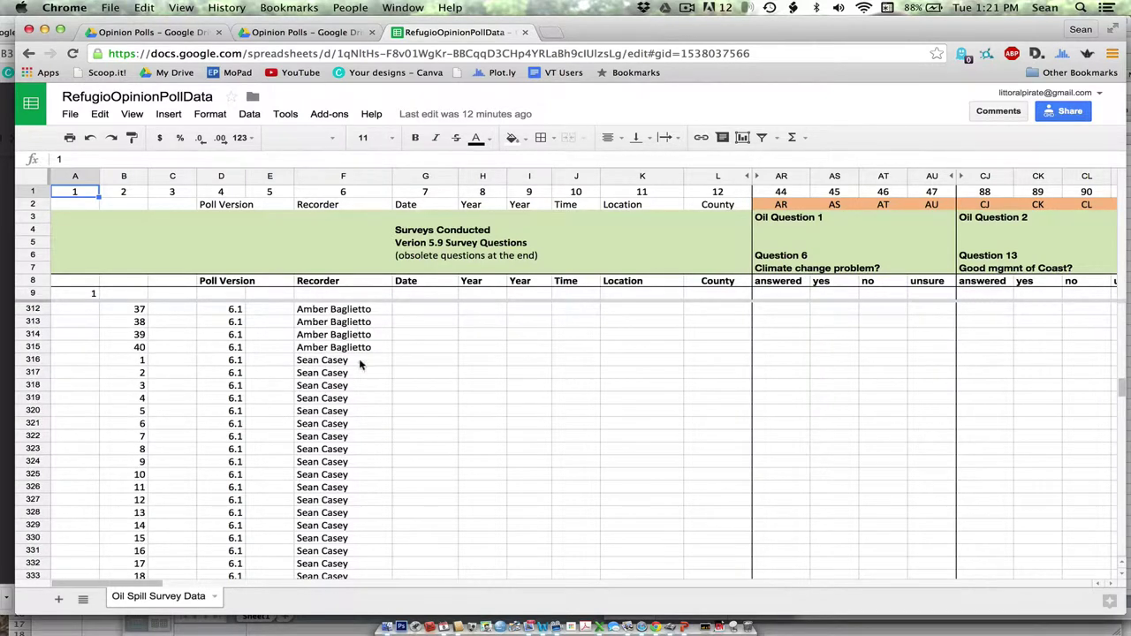
click(362, 364)
click(34, 359)
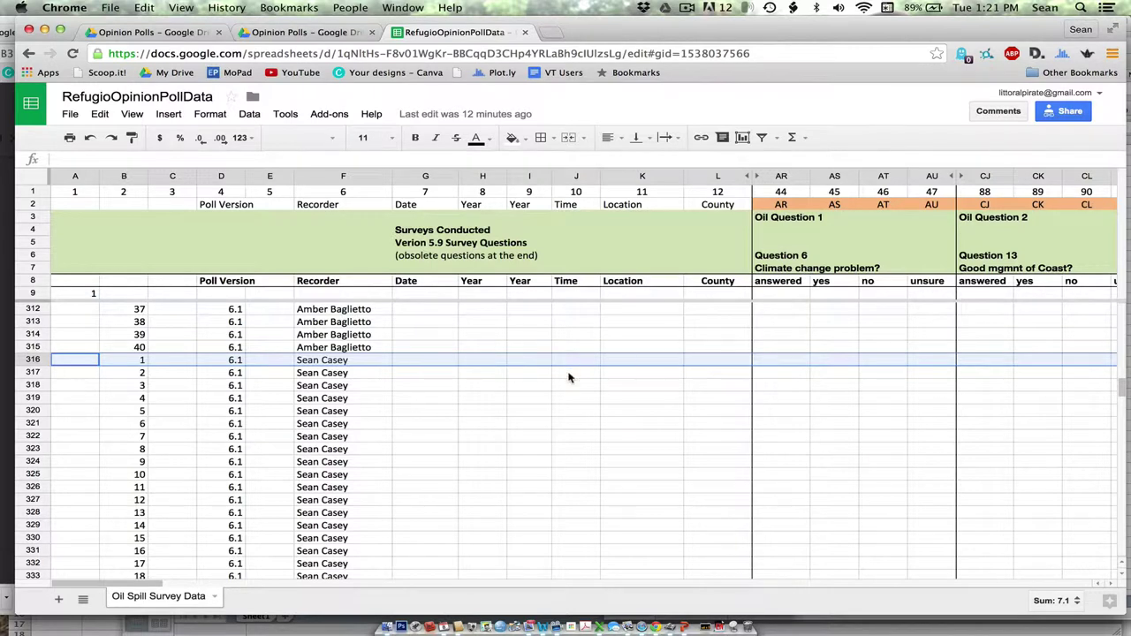
scroll(568, 378, down, 20)
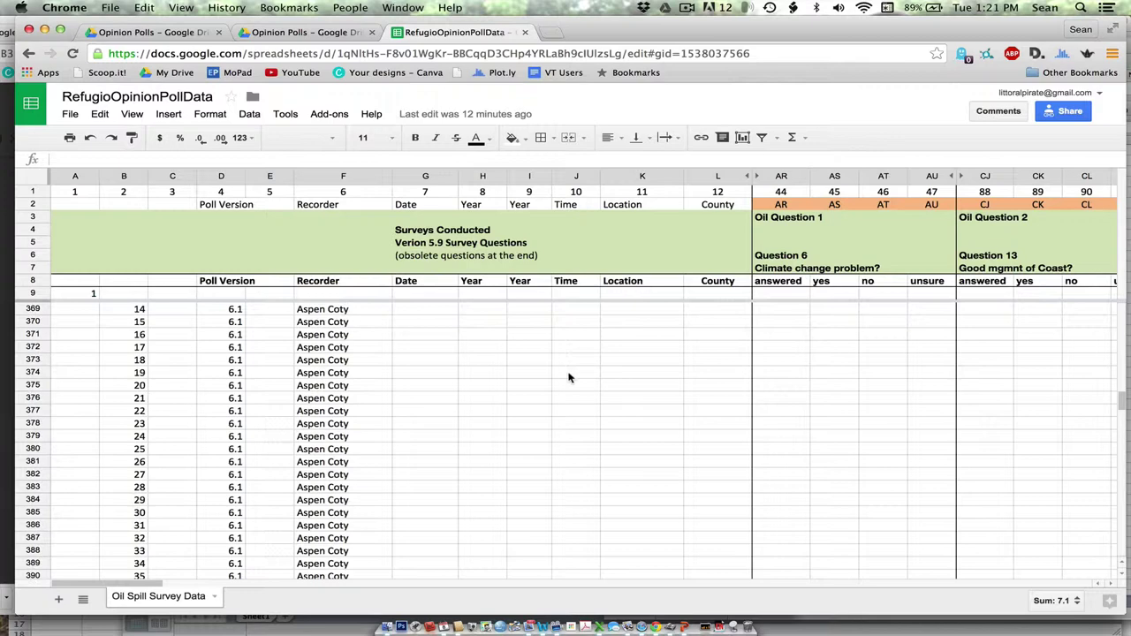
scroll(568, 378, down, 20)
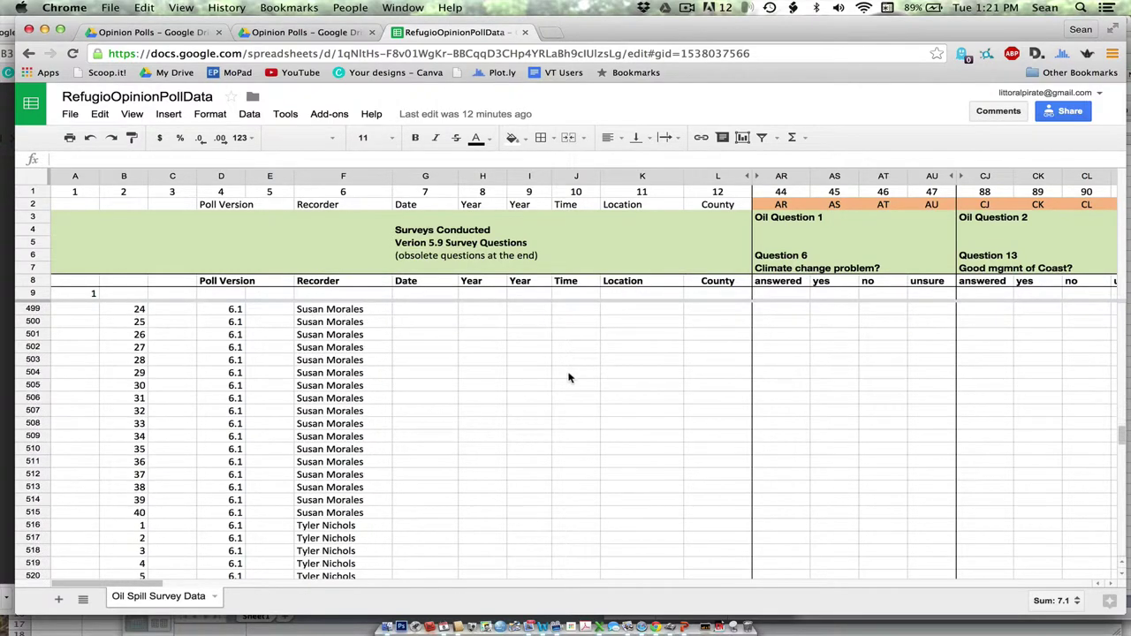
scroll(568, 378, down, 8)
scroll(568, 378, right, 1)
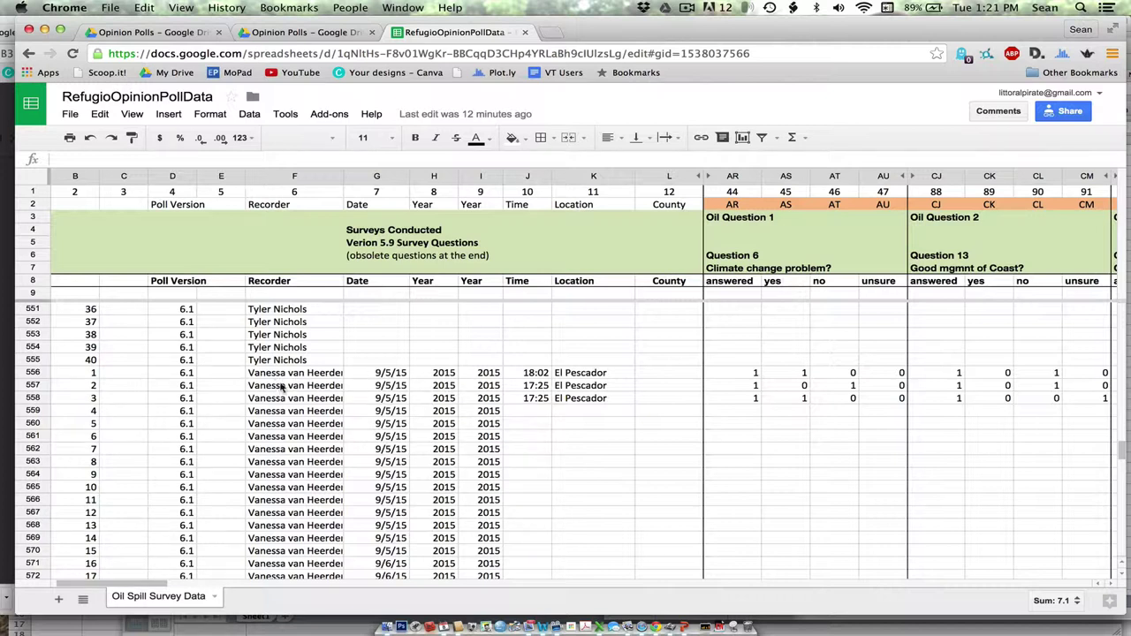
drag(93, 374, 91, 451)
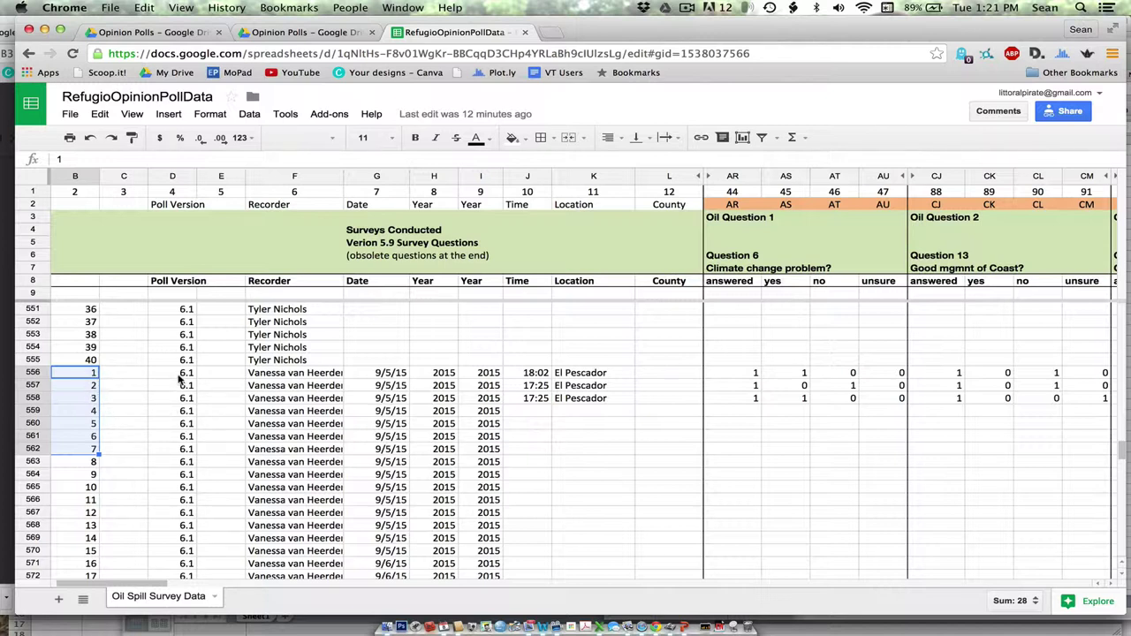
drag(181, 378, 174, 439)
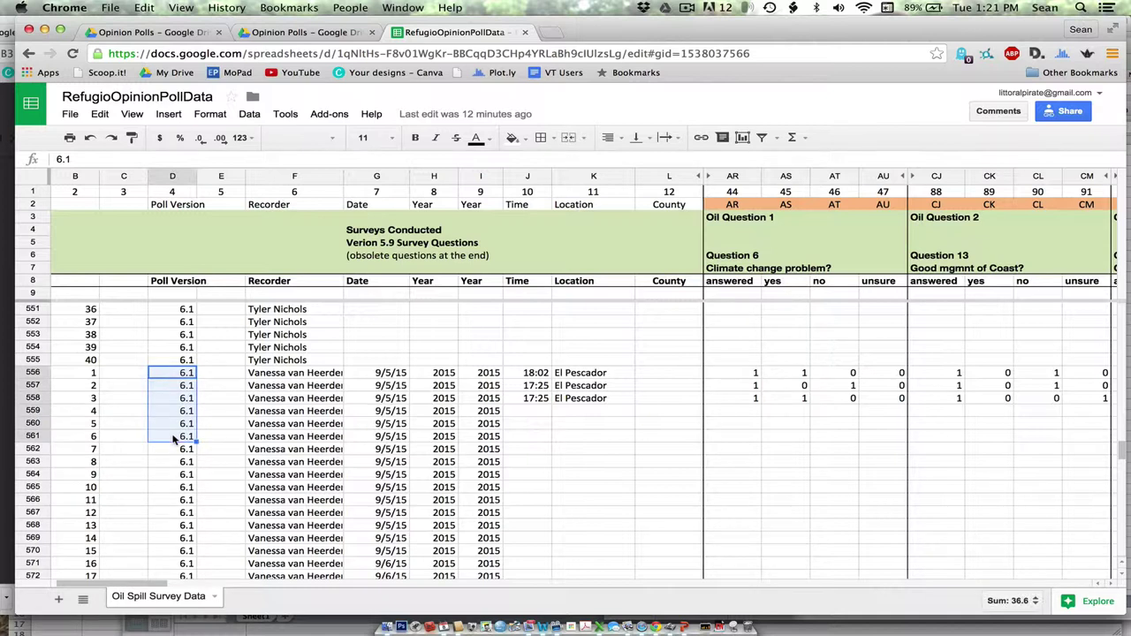
click(381, 387)
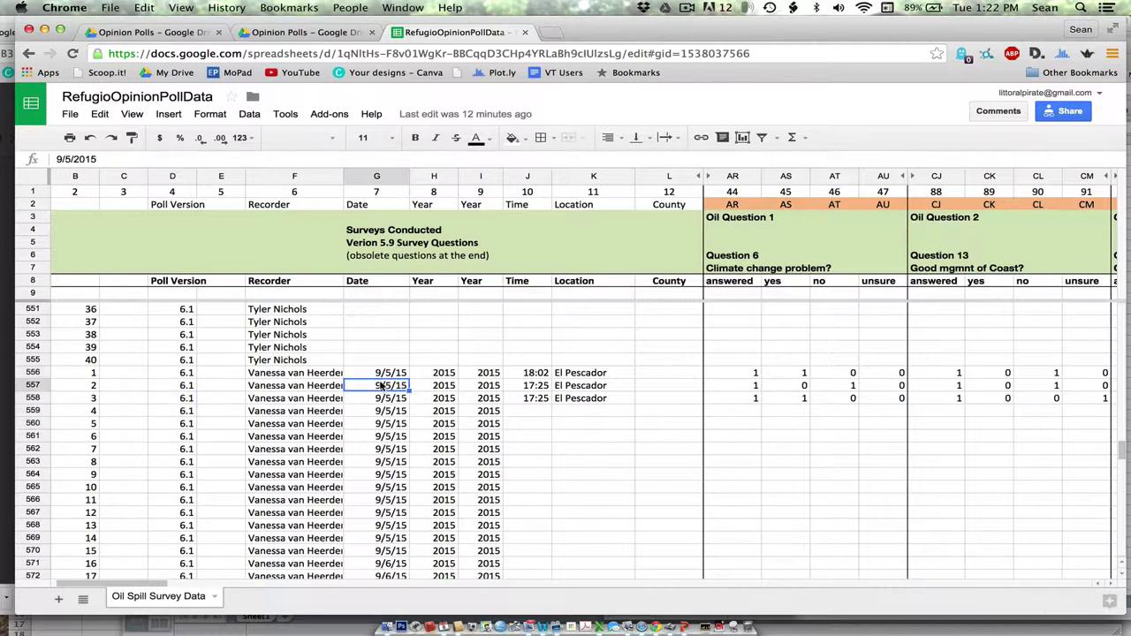
click(431, 375)
click(469, 375)
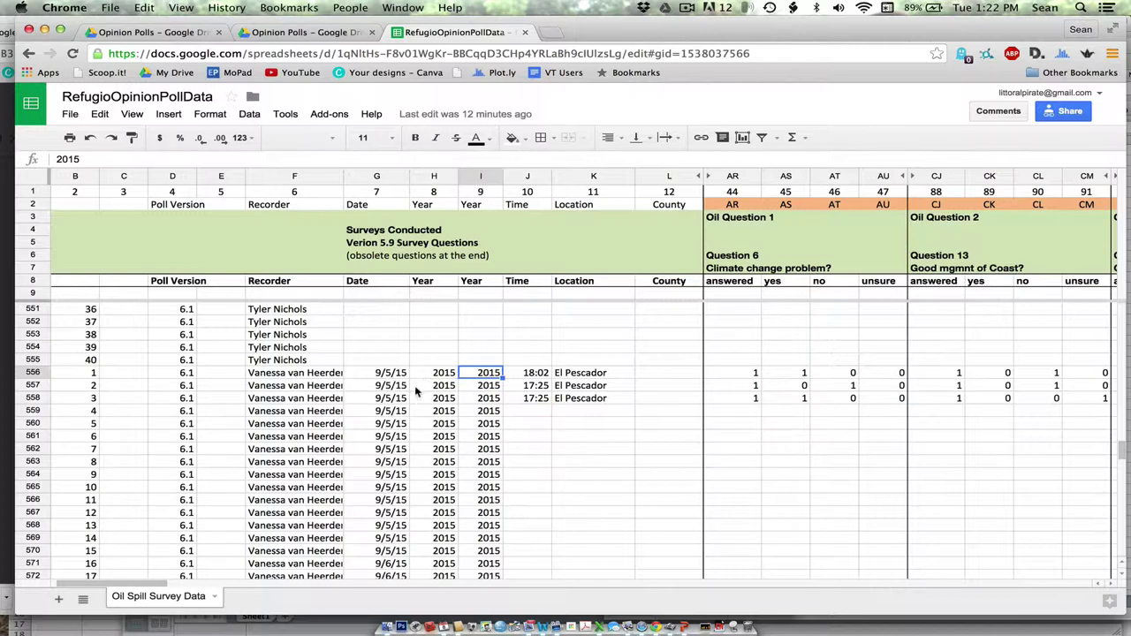
click(529, 375)
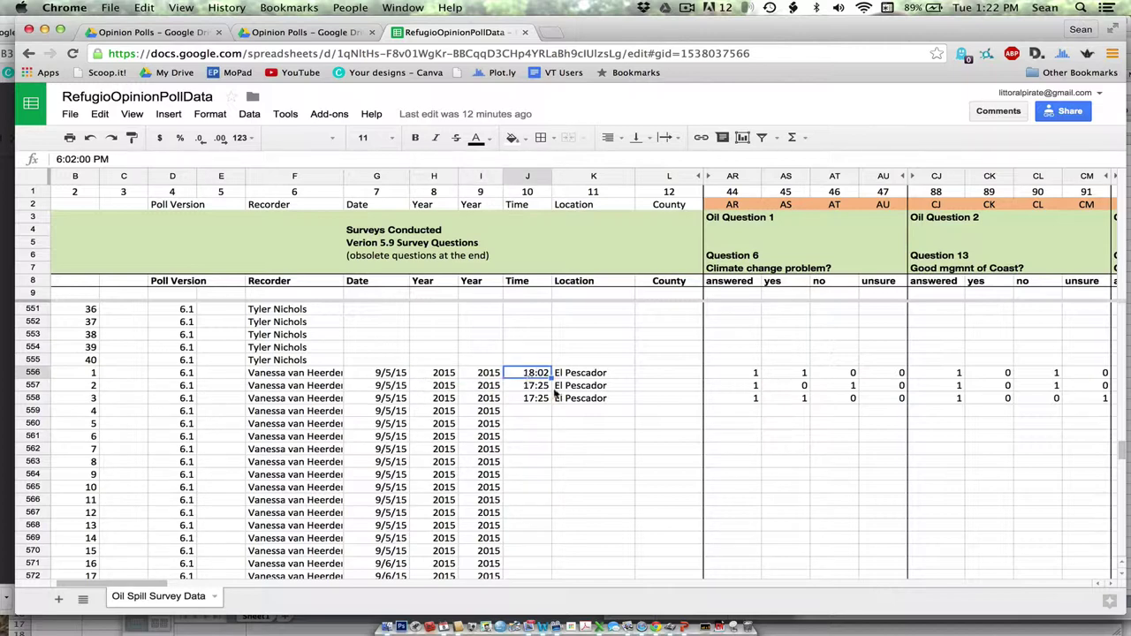
scroll(579, 397, right, 2)
click(511, 377)
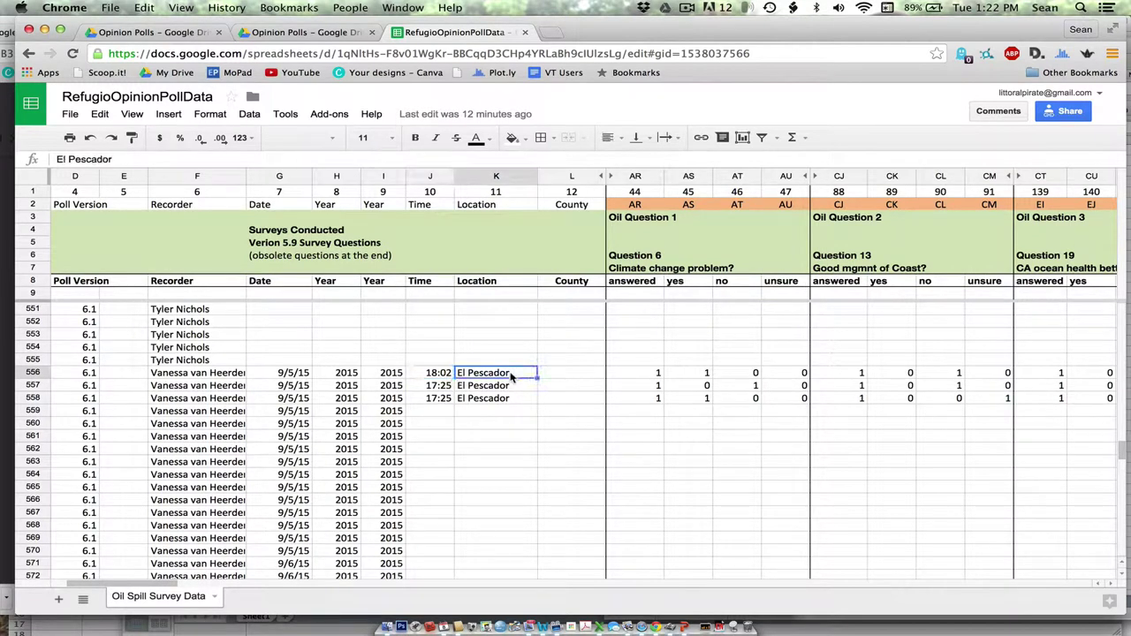
drag(557, 373, 563, 401)
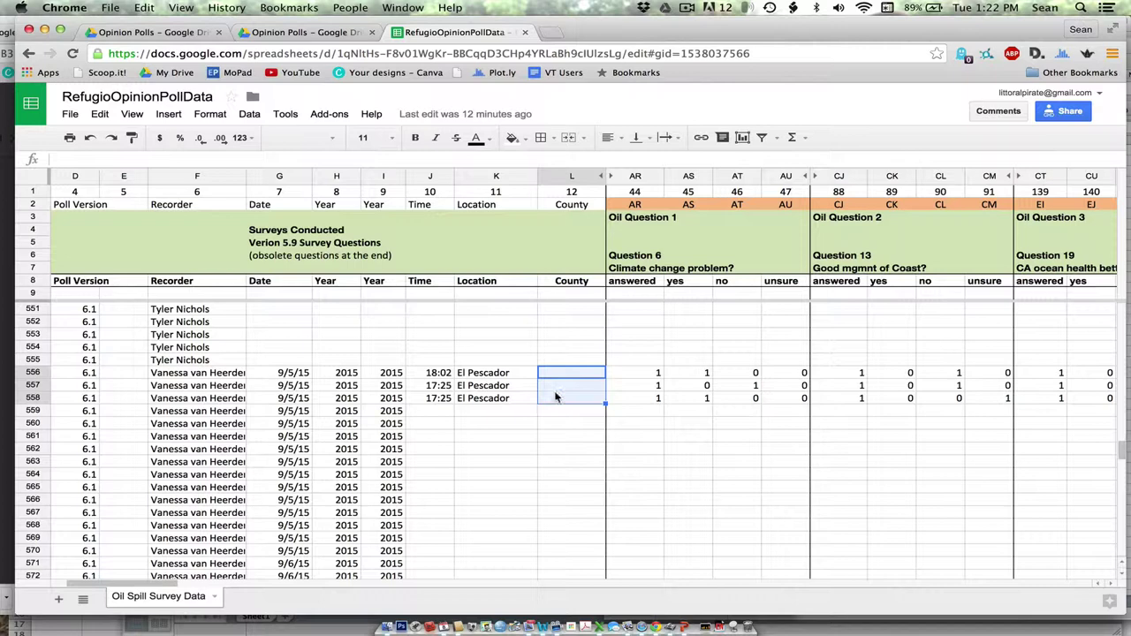
scroll(565, 394, right, 2)
scroll(566, 390, right, 1)
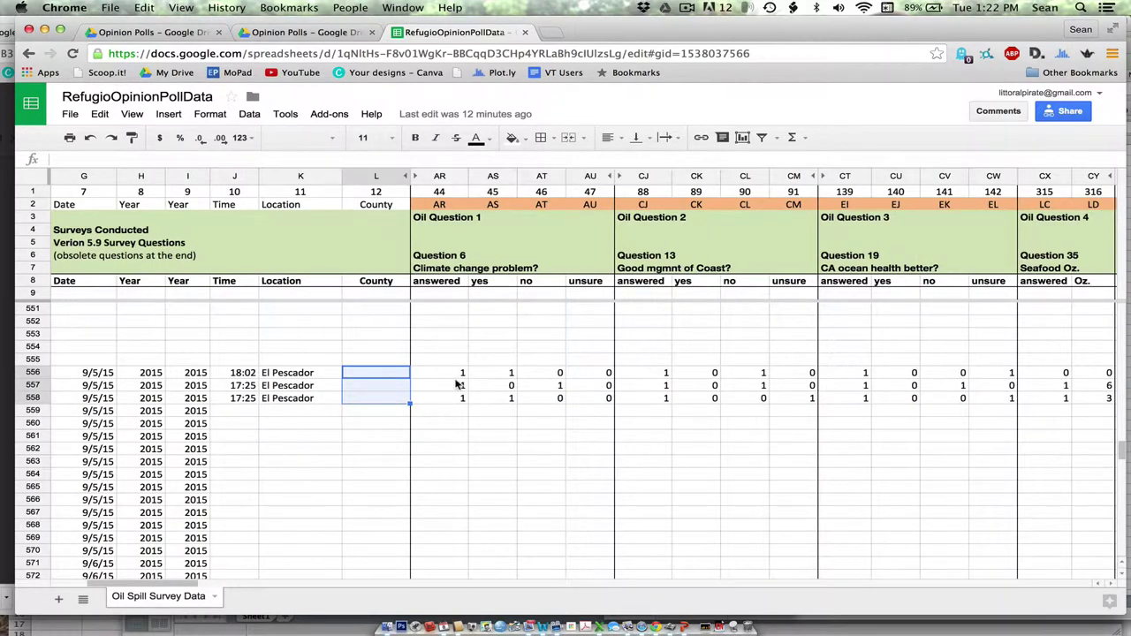
click(455, 379)
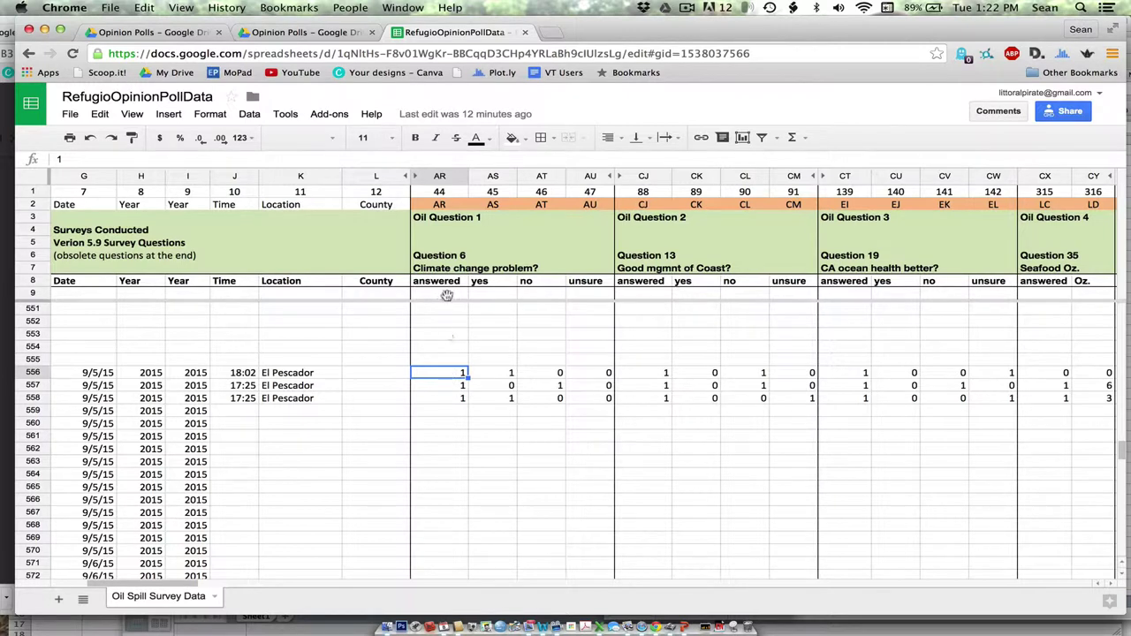
click(445, 176)
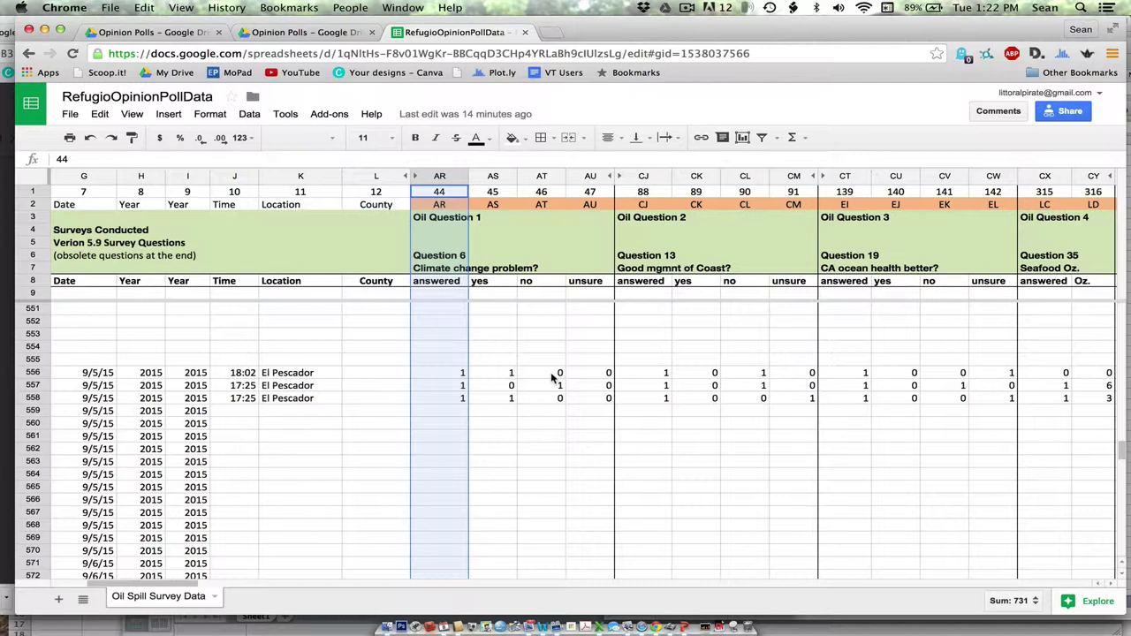
- Clear the 0 from Seafood Oz. cell CY556 and confirm it is now blank
scroll(585, 379, right, 10)
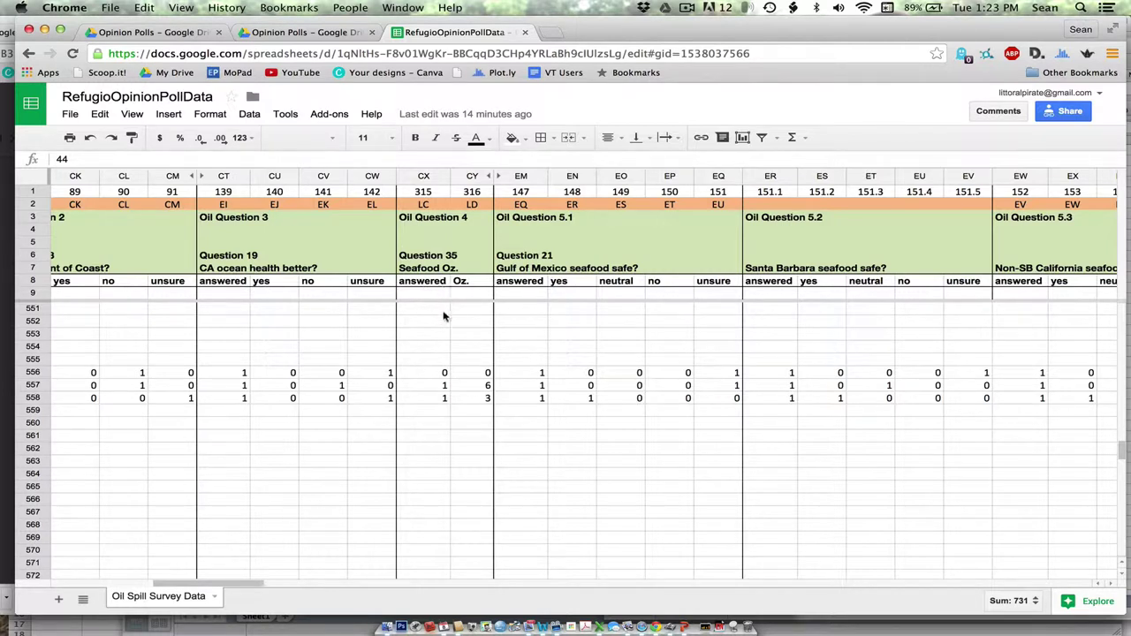
click(475, 374)
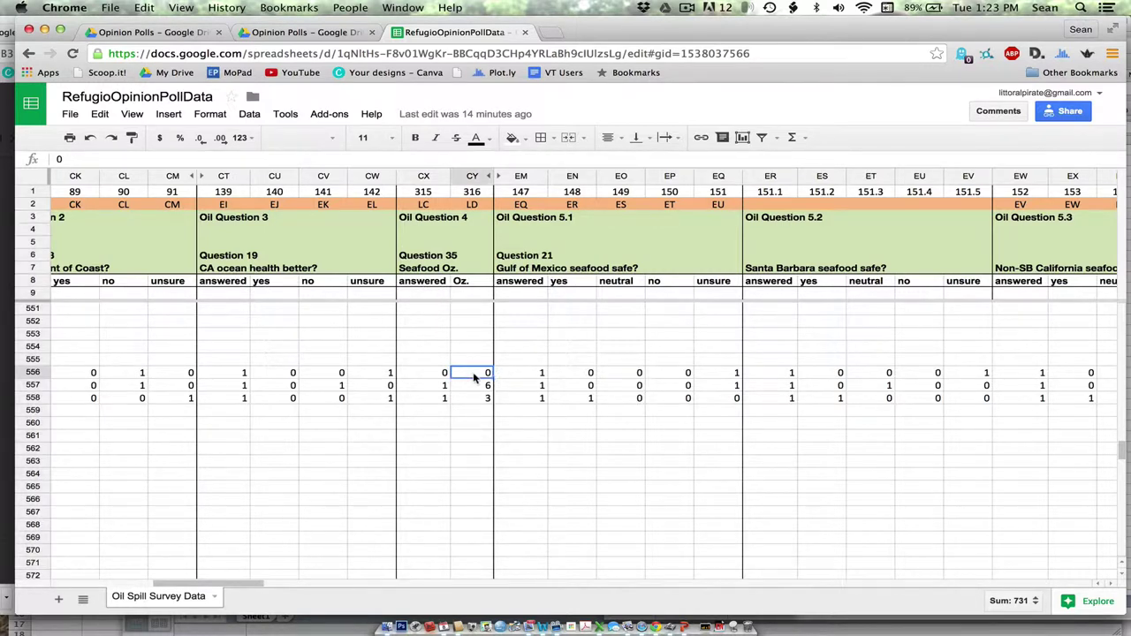
key(BackSpace)
key(Down)
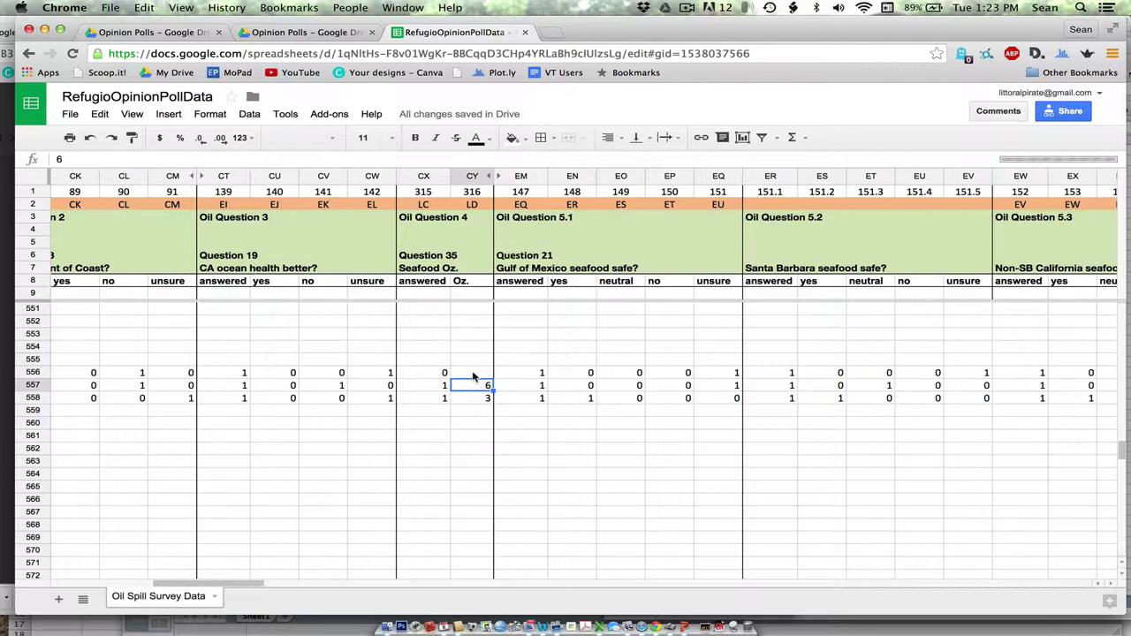
click(472, 373)
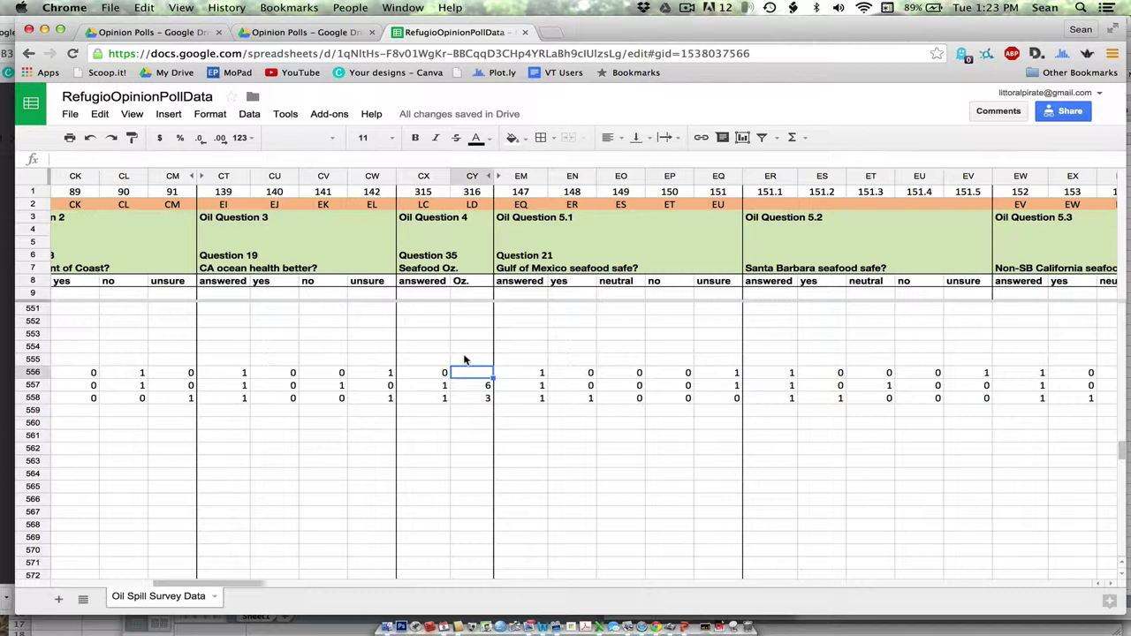
click(443, 373)
text(1)
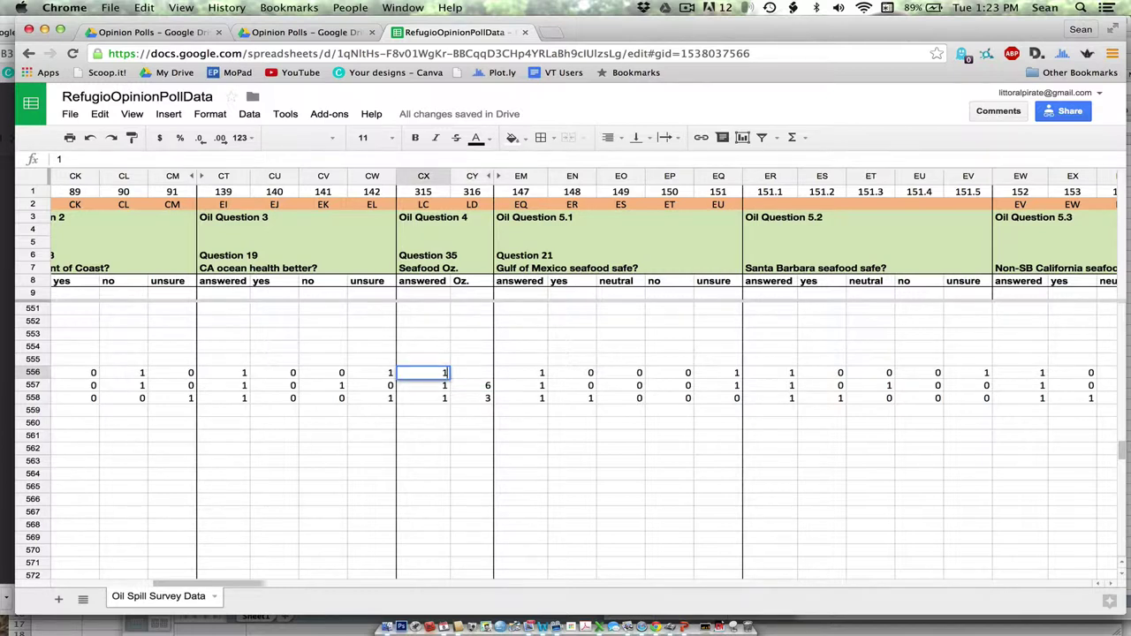
key(Tab)
text(0)
key(Return)
key(Up)
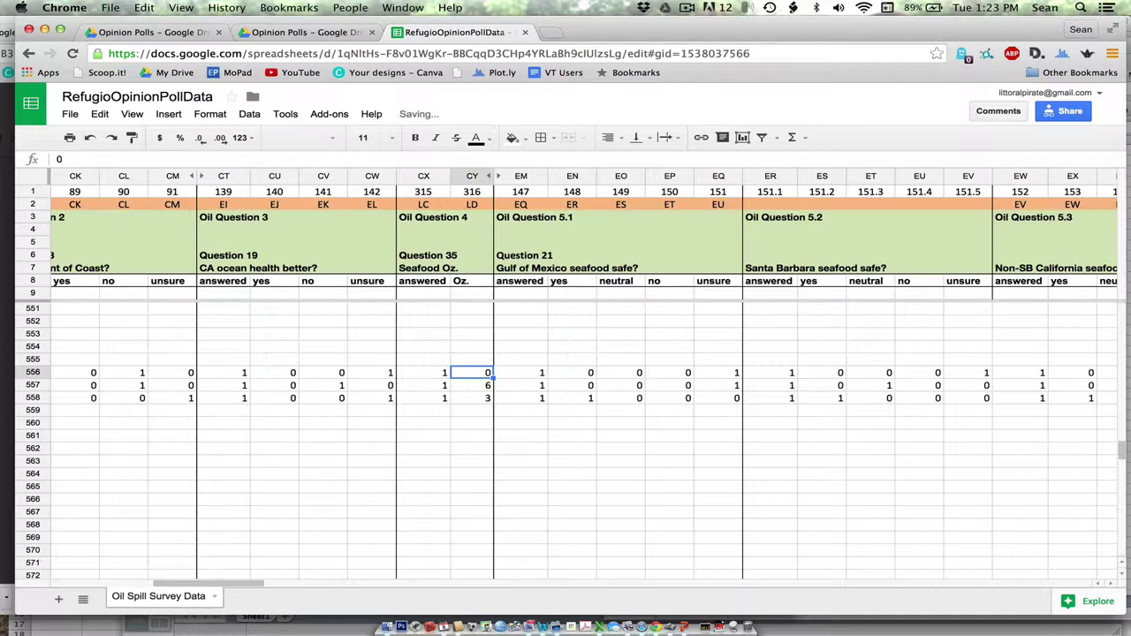
key(Left)
text(0)
key(Tab)
key(Delete)
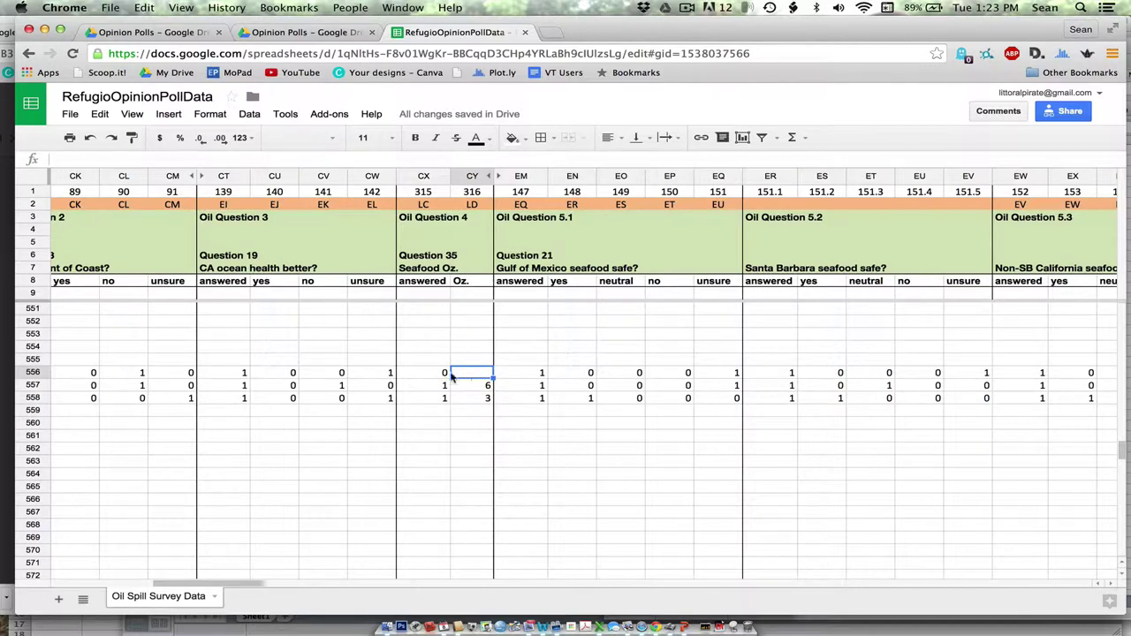
- Bring the Oil Question 9–11 columns into view and check the beach-activity answer in LS556
scroll(535, 397, right, 2)
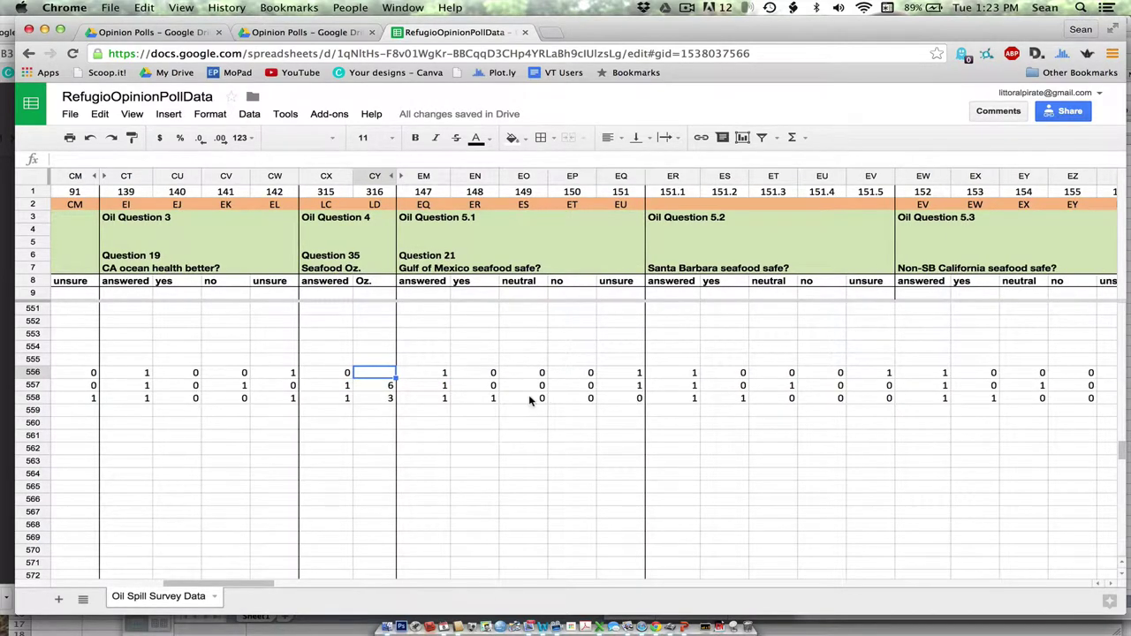
scroll(458, 394, right, 10)
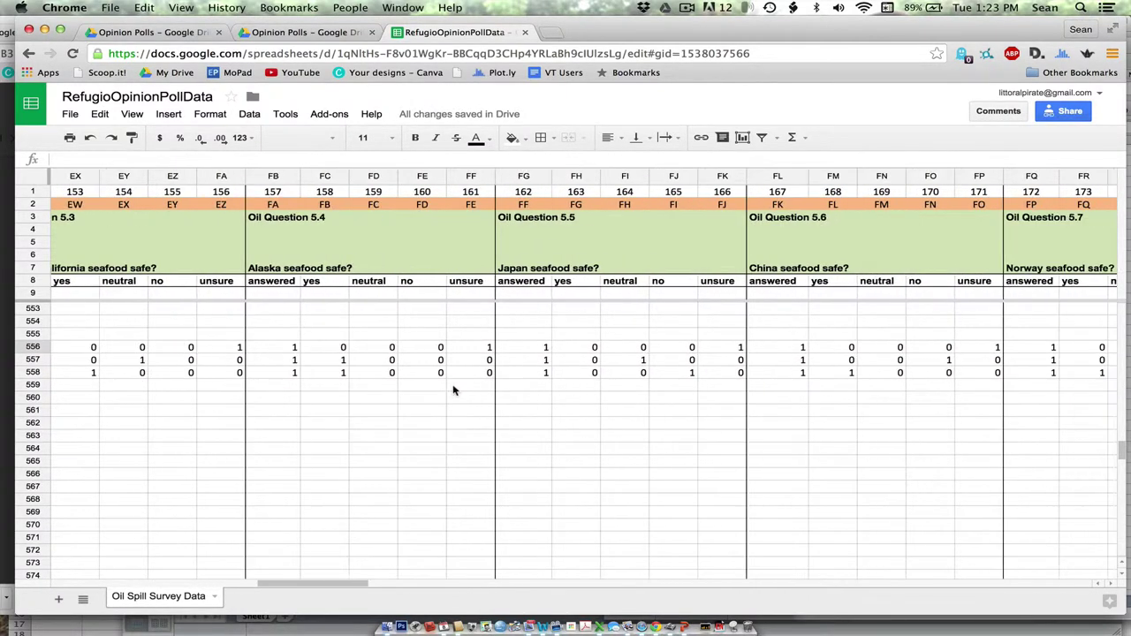
scroll(453, 391, right, 10)
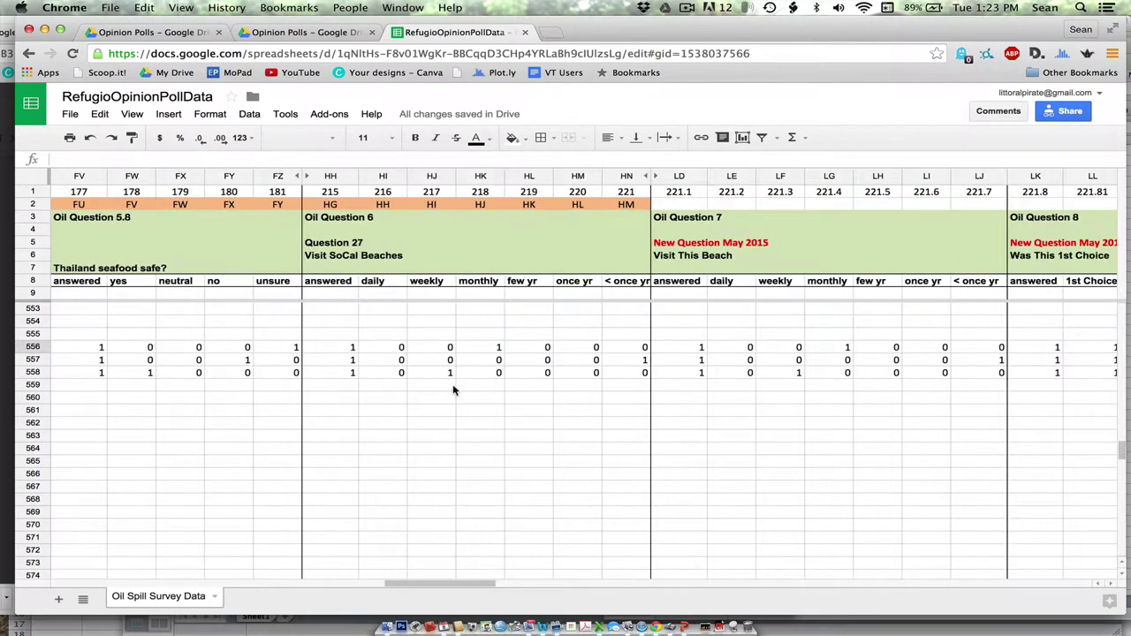
scroll(454, 391, right, 10)
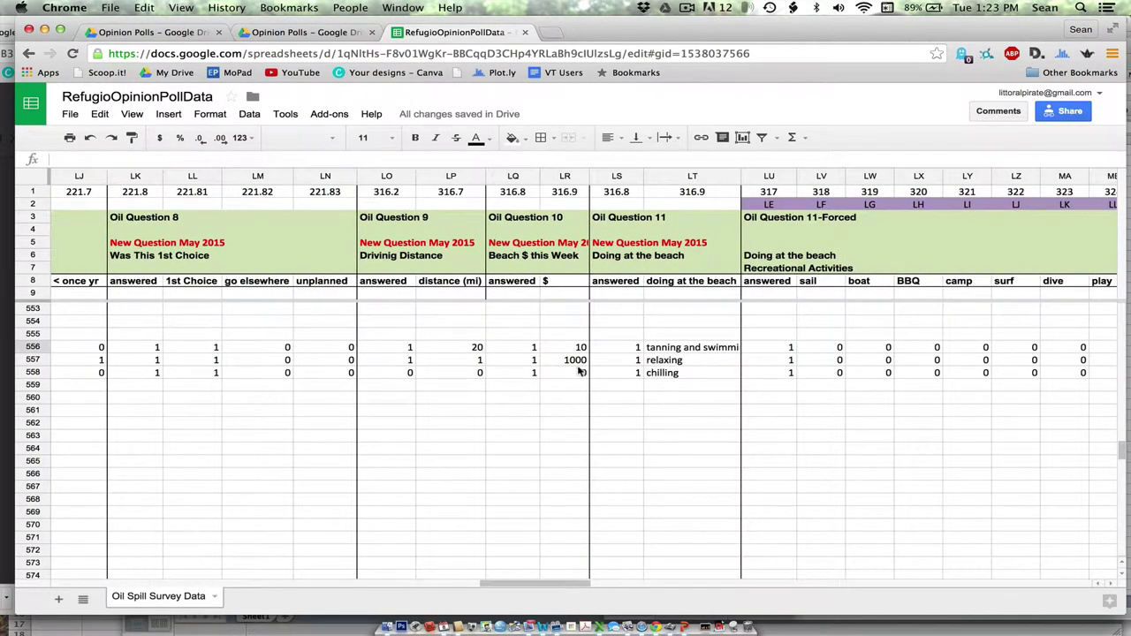
click(618, 349)
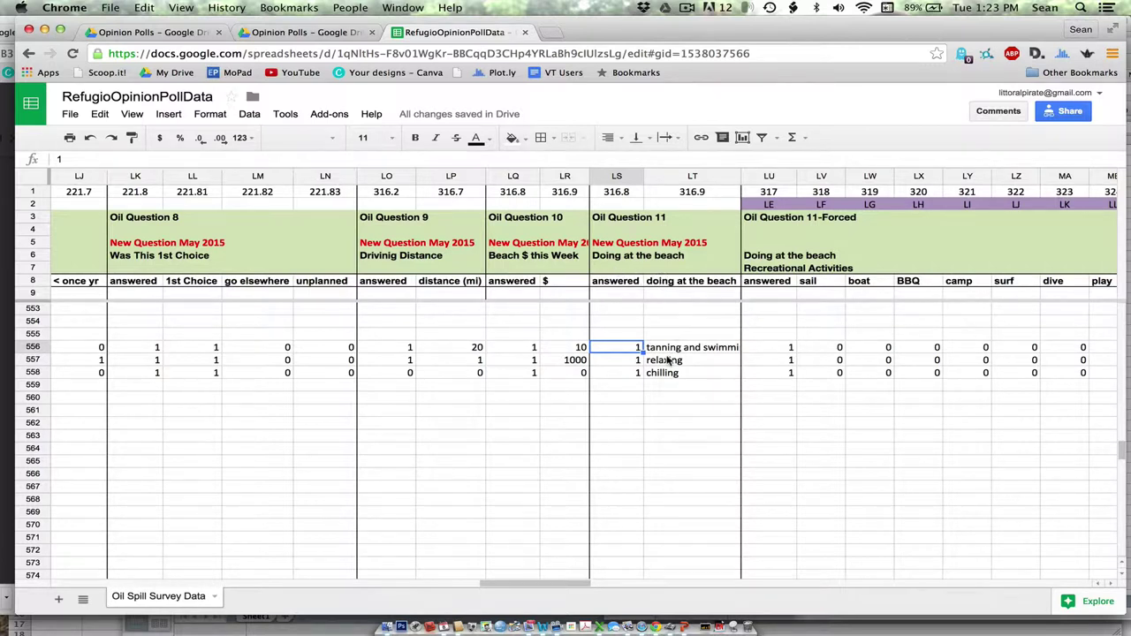
scroll(669, 360, right, 3)
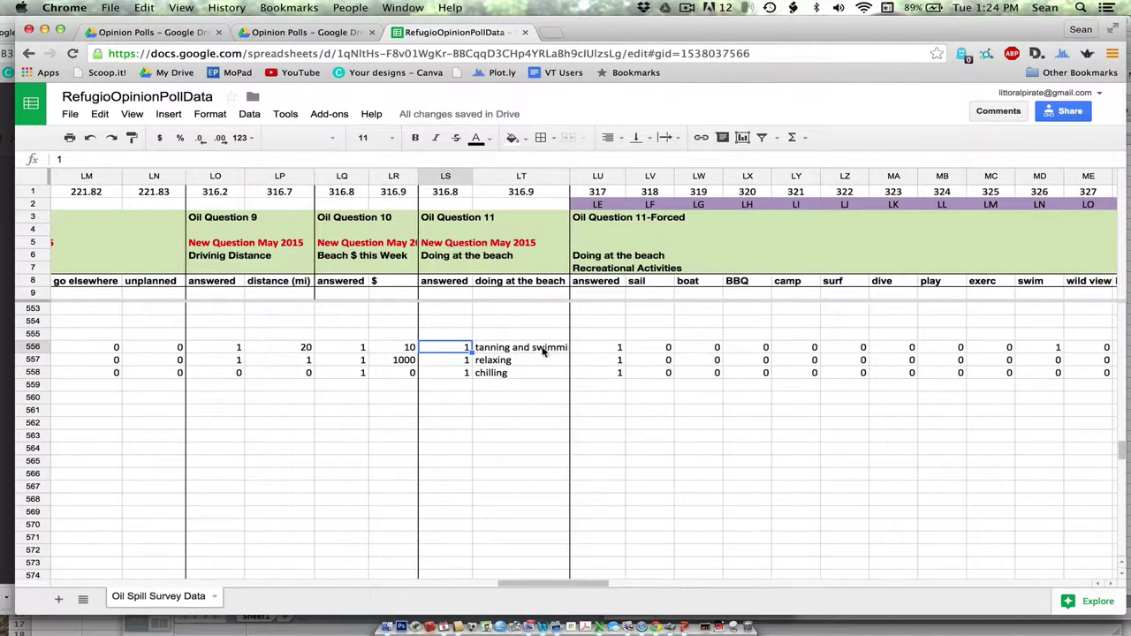
- Select the Oil Question 11-Forced answers LU556:LX558 for rows 556–558
click(594, 347)
drag(594, 348, 762, 371)
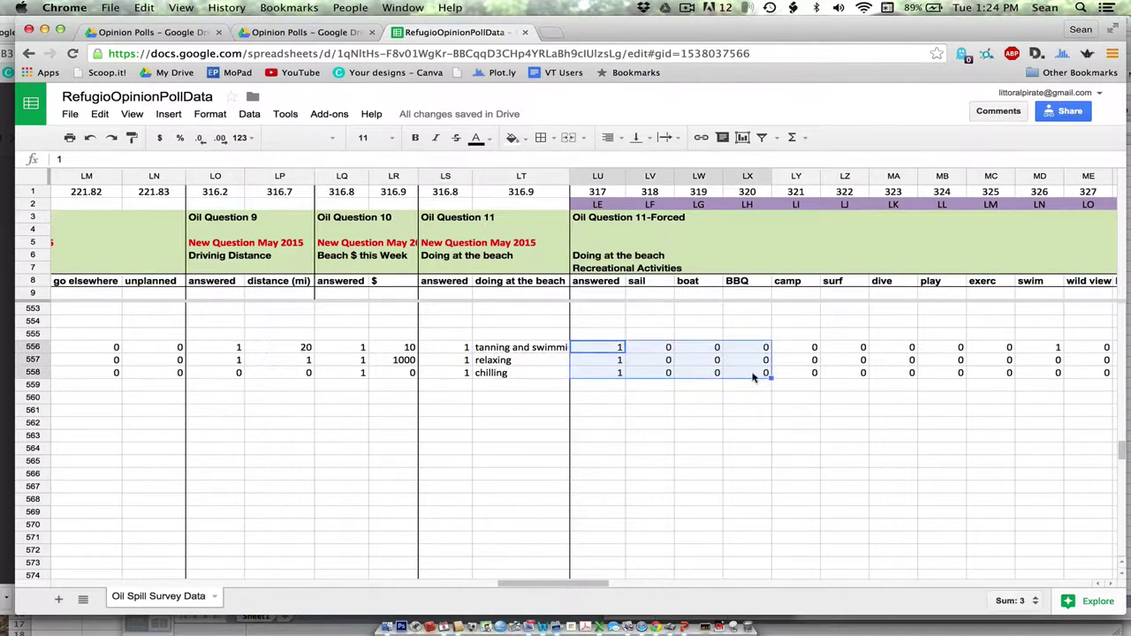
scroll(763, 372, right, 3)
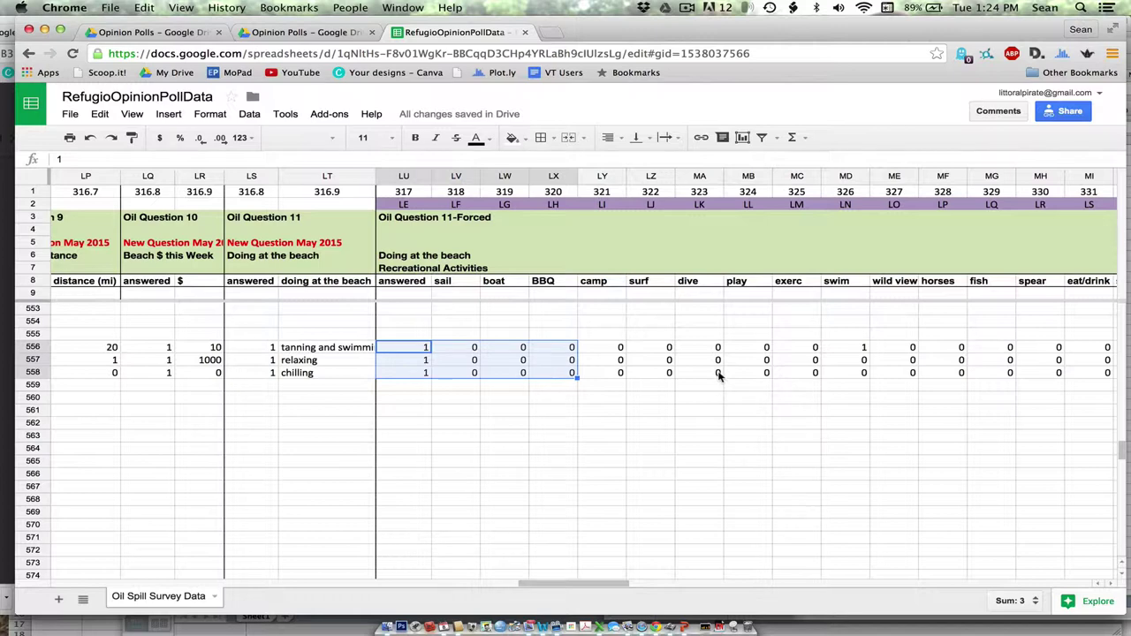
scroll(719, 376, right, 15)
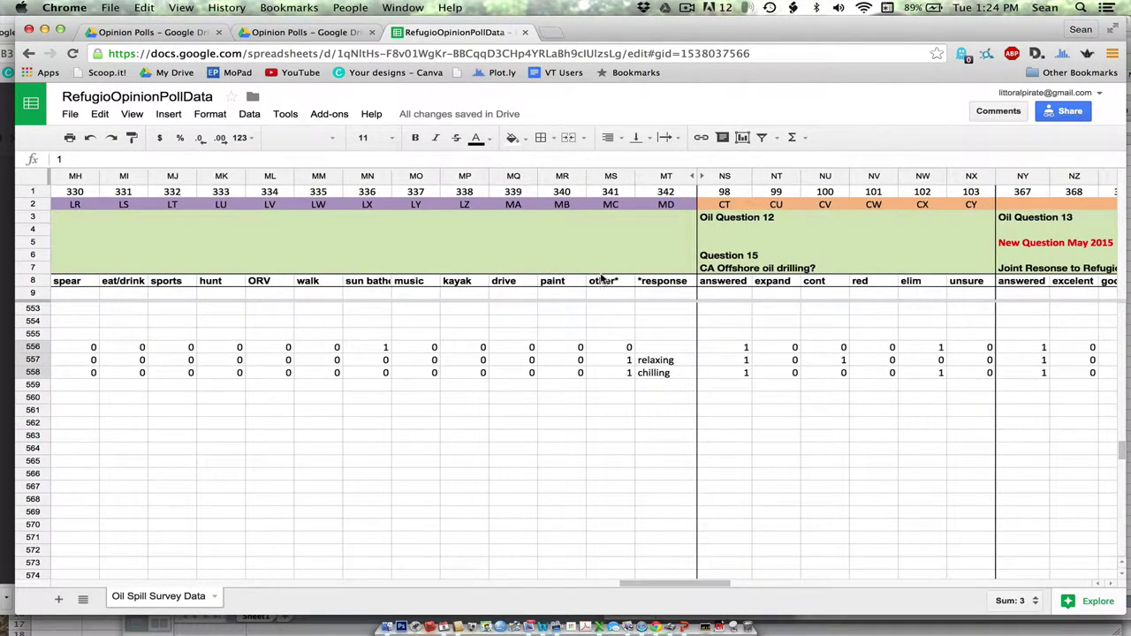
- Check the other* and *response cells: row 557 reads 'relaxing', row 556 has 0 with no text
click(614, 362)
click(655, 364)
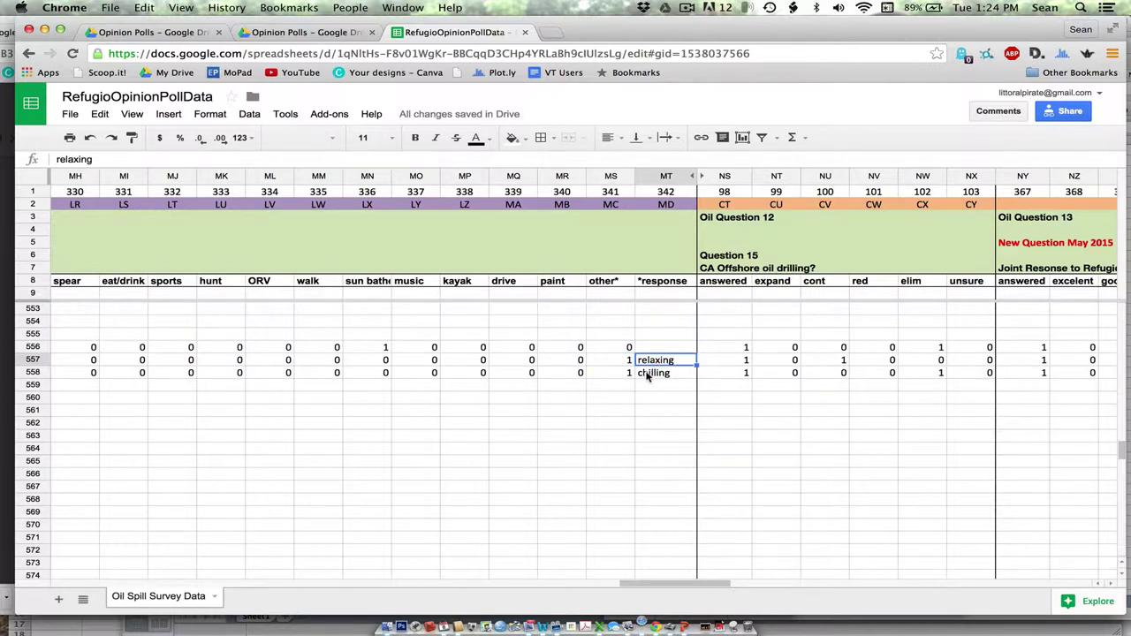
click(627, 348)
click(655, 347)
click(645, 281)
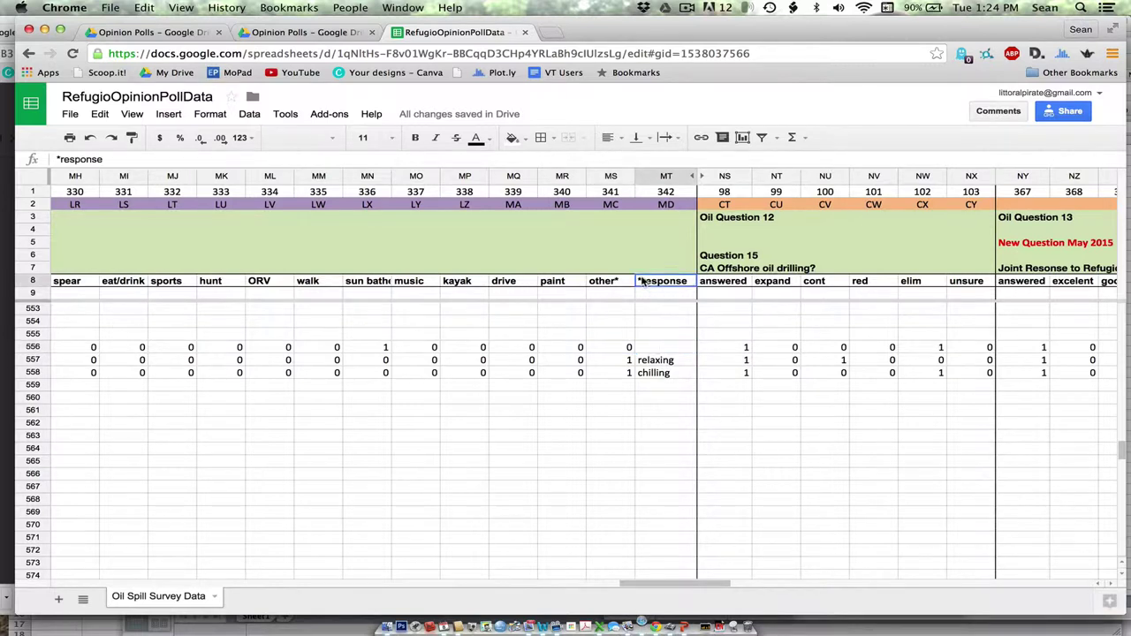
click(645, 350)
drag(645, 351, 628, 350)
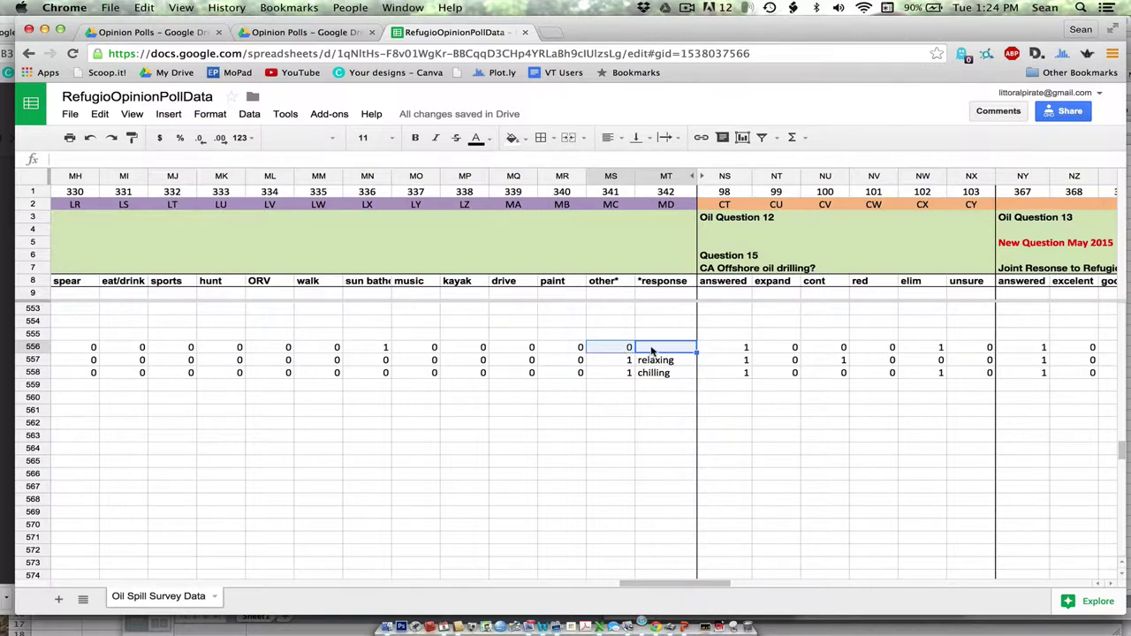
scroll(648, 358, right, 10)
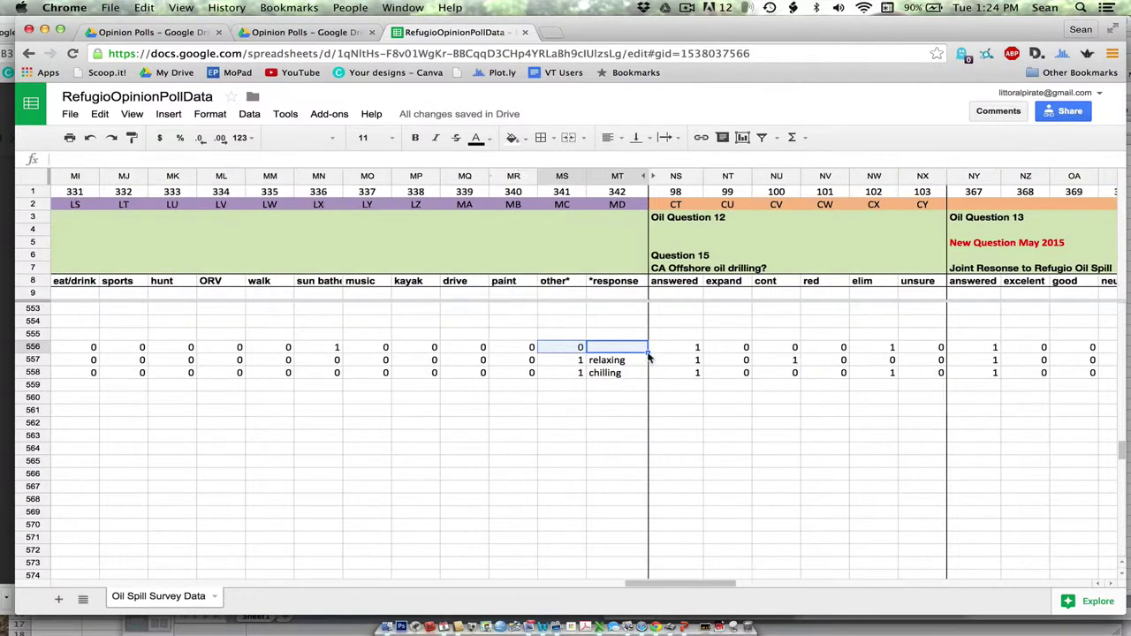
- Read the Refugio spill comment in WO556, view the Comments column, then return to Oil Questions 14–16
scroll(648, 358, right, 10)
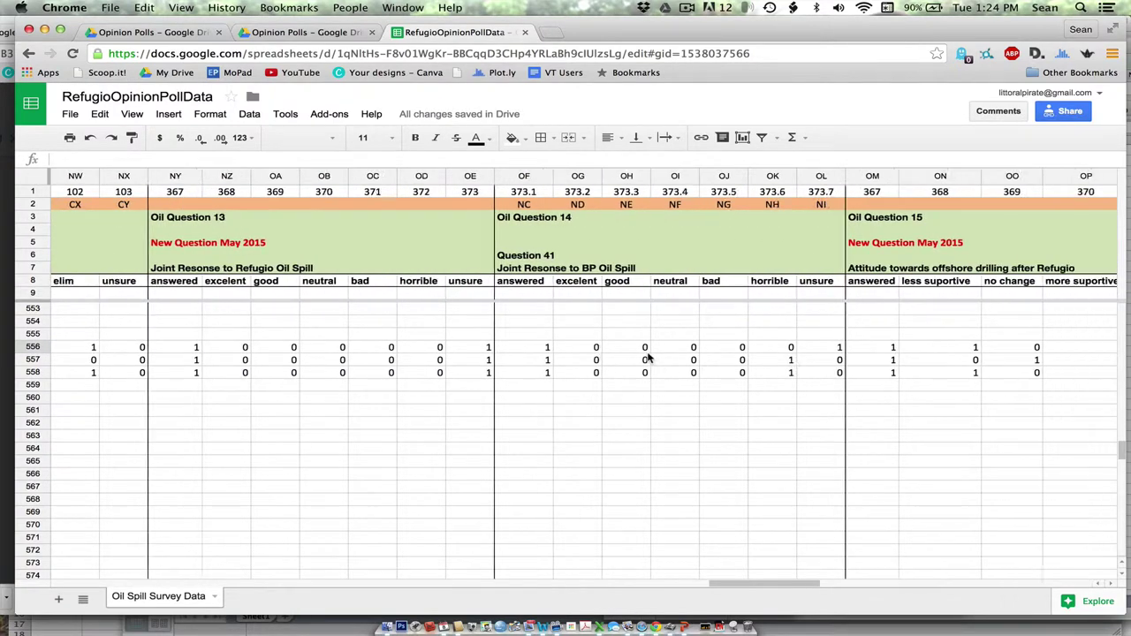
scroll(648, 358, right, 6)
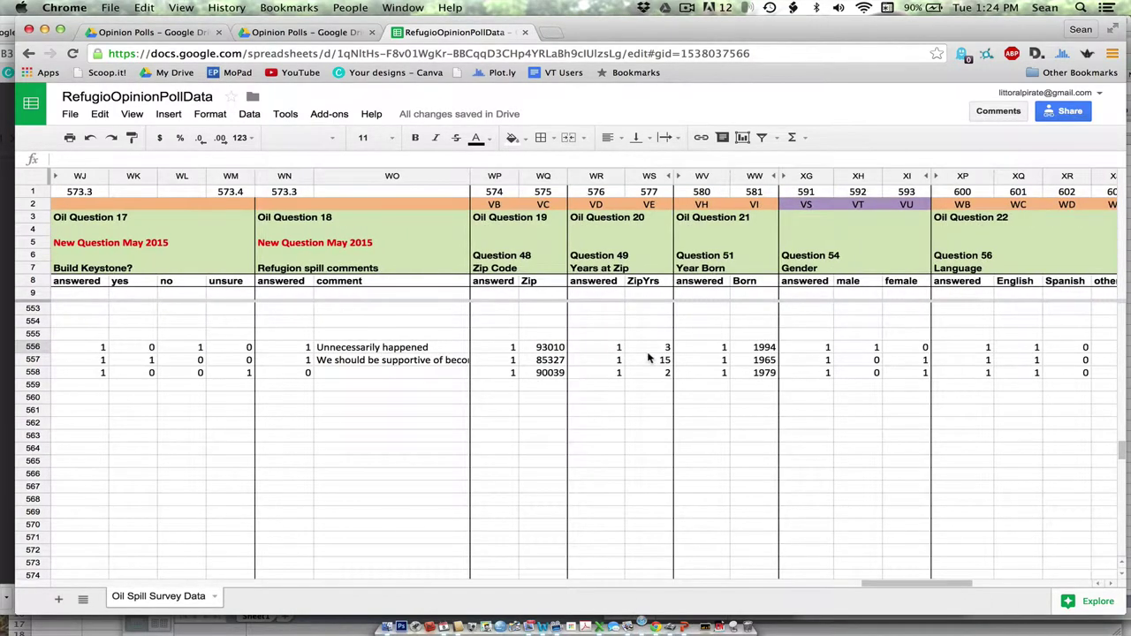
click(350, 347)
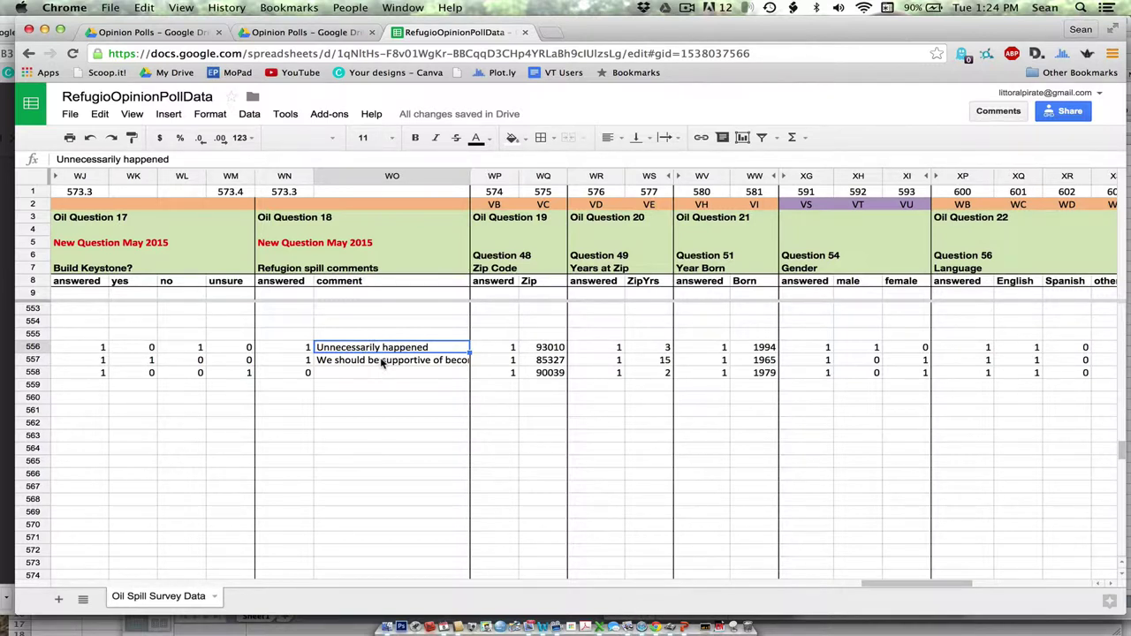
scroll(389, 366, right, 3)
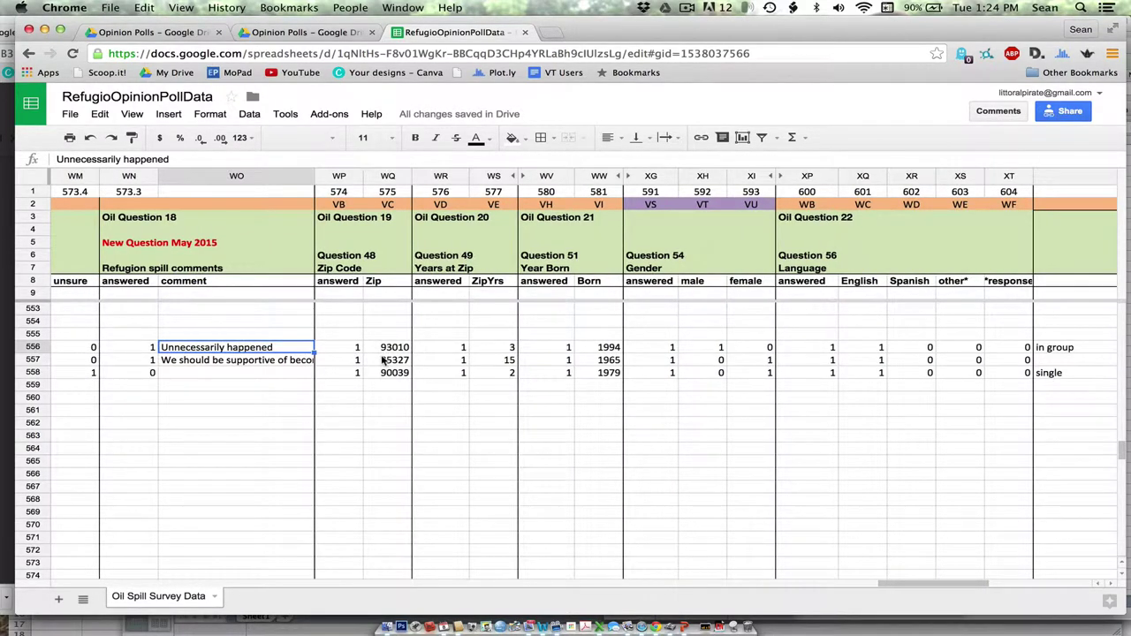
scroll(552, 369, right, 1)
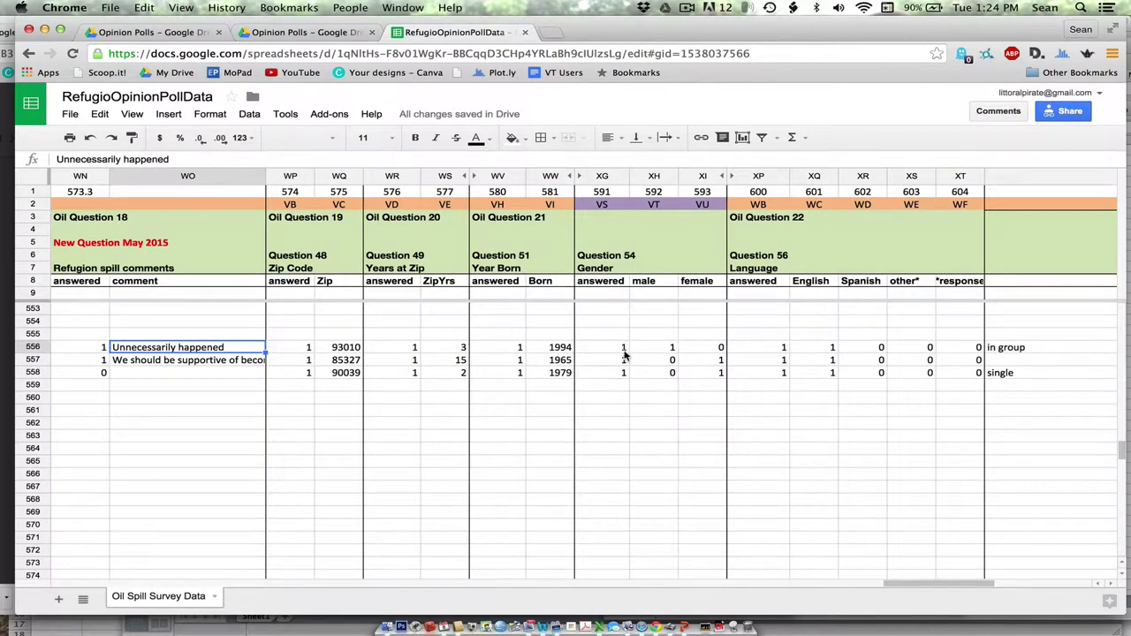
scroll(624, 355, right, 5)
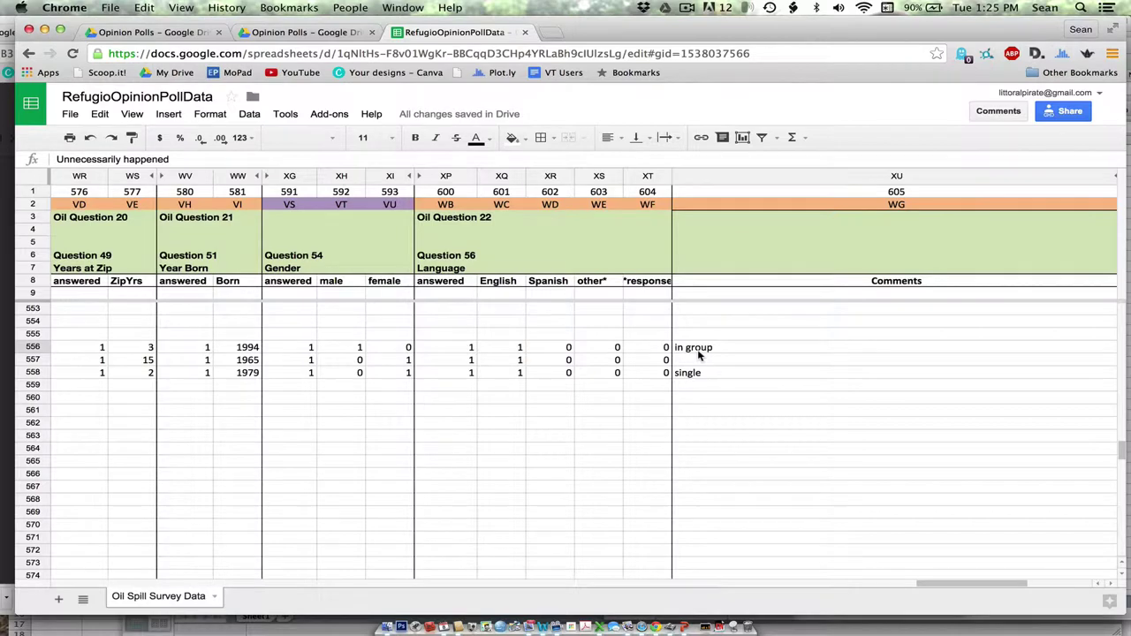
scroll(698, 354, left, 15)
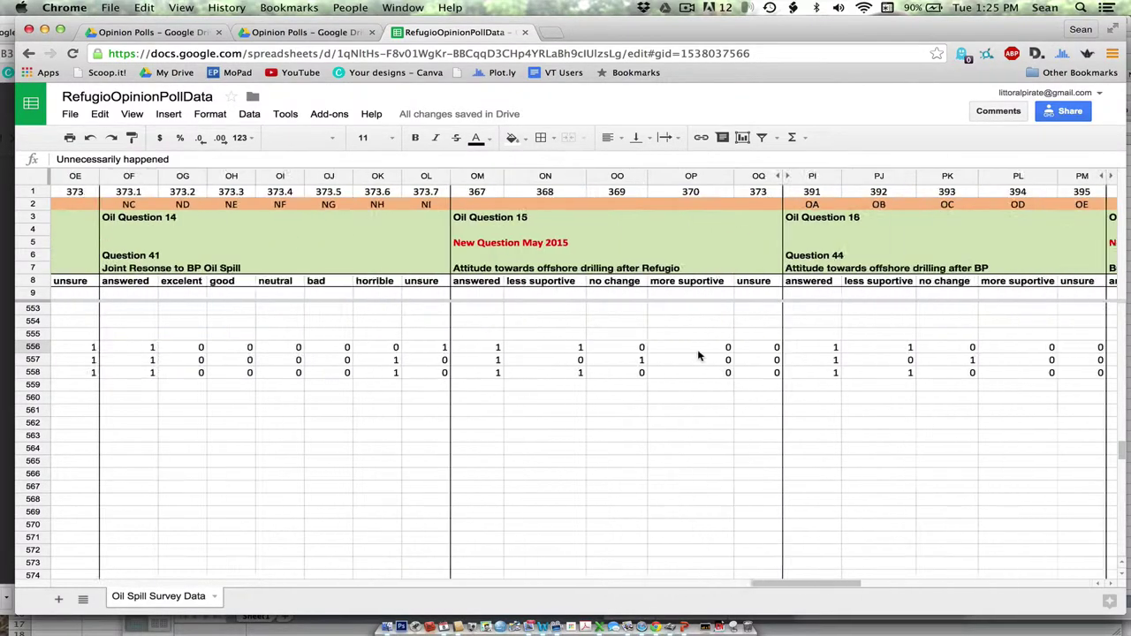
- Glance at summary rows 627–648, then return to column A at rows 567–588
scroll(698, 349, left, 20)
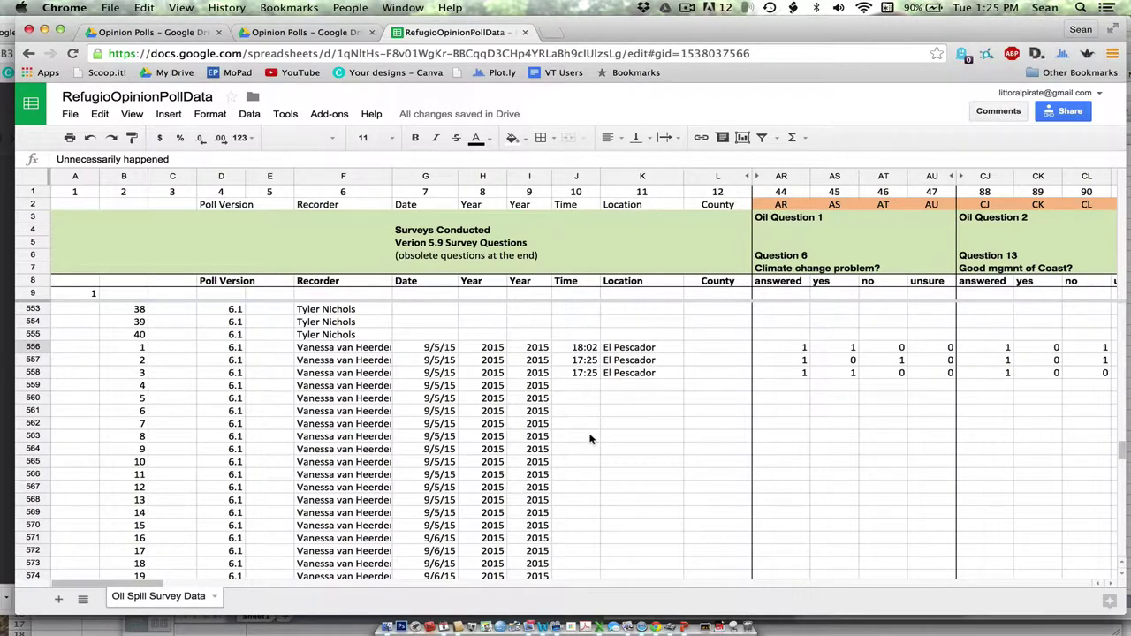
scroll(569, 430, down, 10)
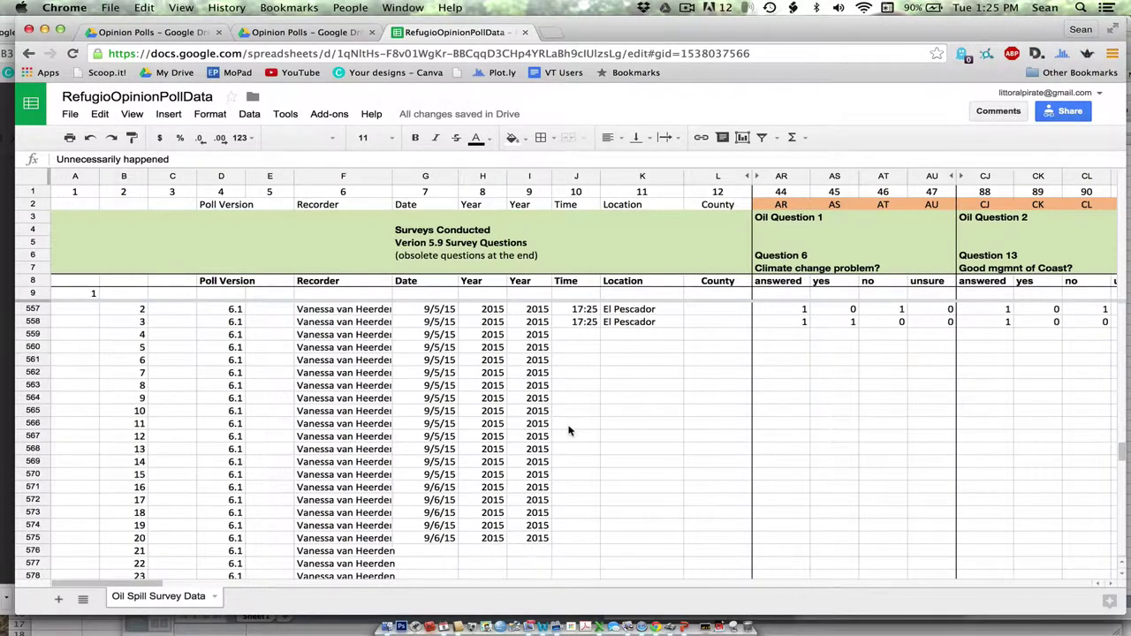
scroll(568, 430, right, 5)
scroll(568, 430, up, 3)
scroll(568, 431, left, 1)
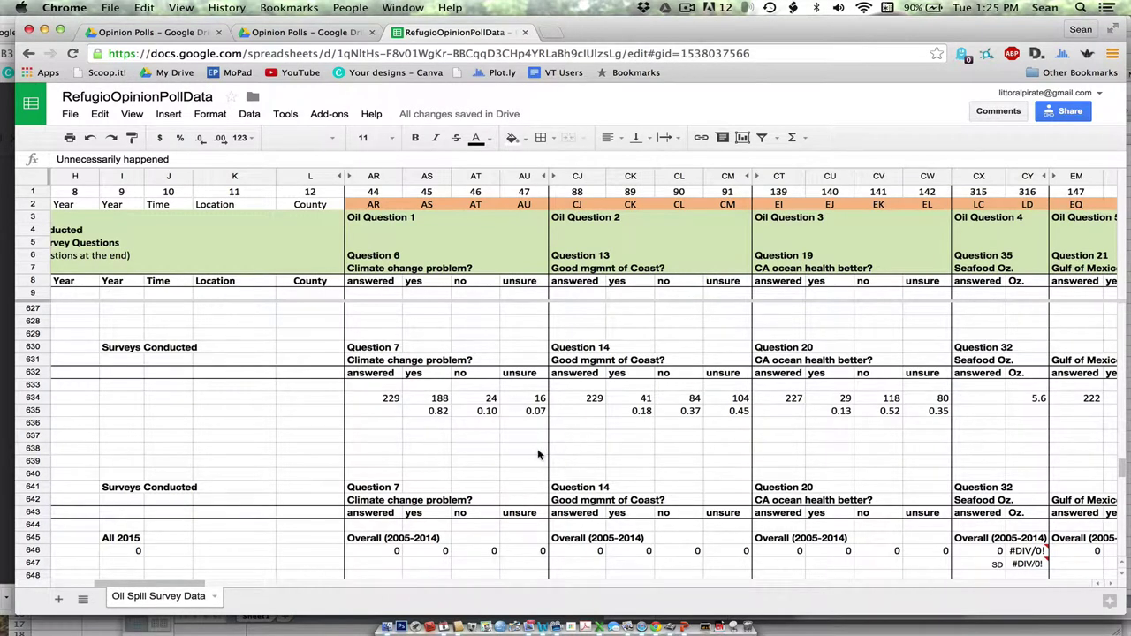
scroll(541, 491, up, 5)
scroll(541, 491, left, 1)
scroll(541, 491, left, 4)
scroll(541, 490, up, 10)
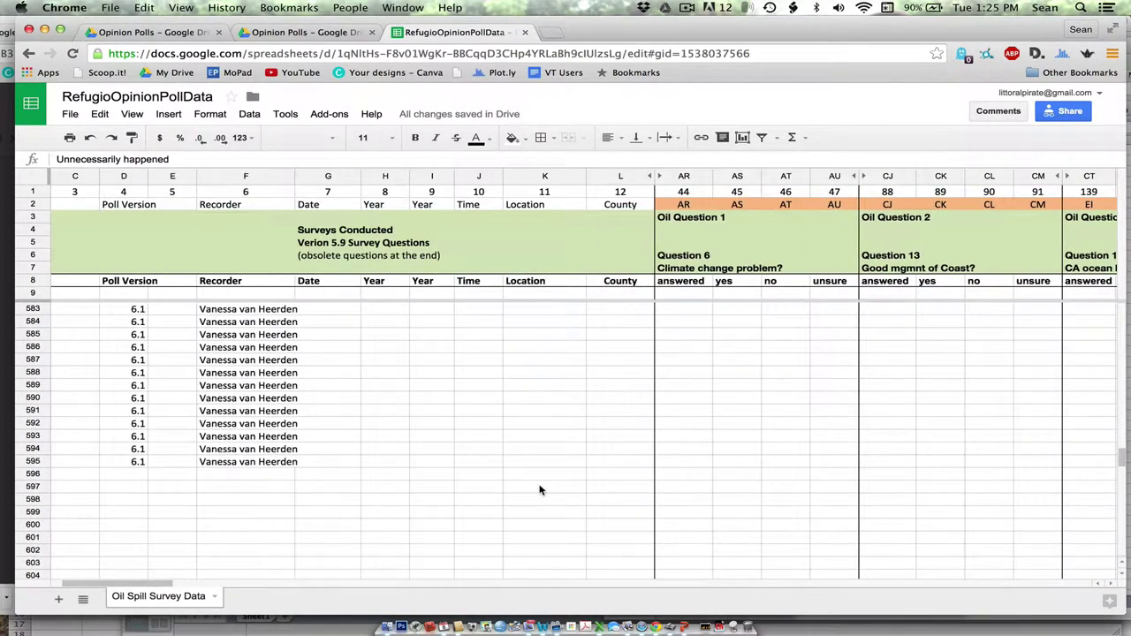